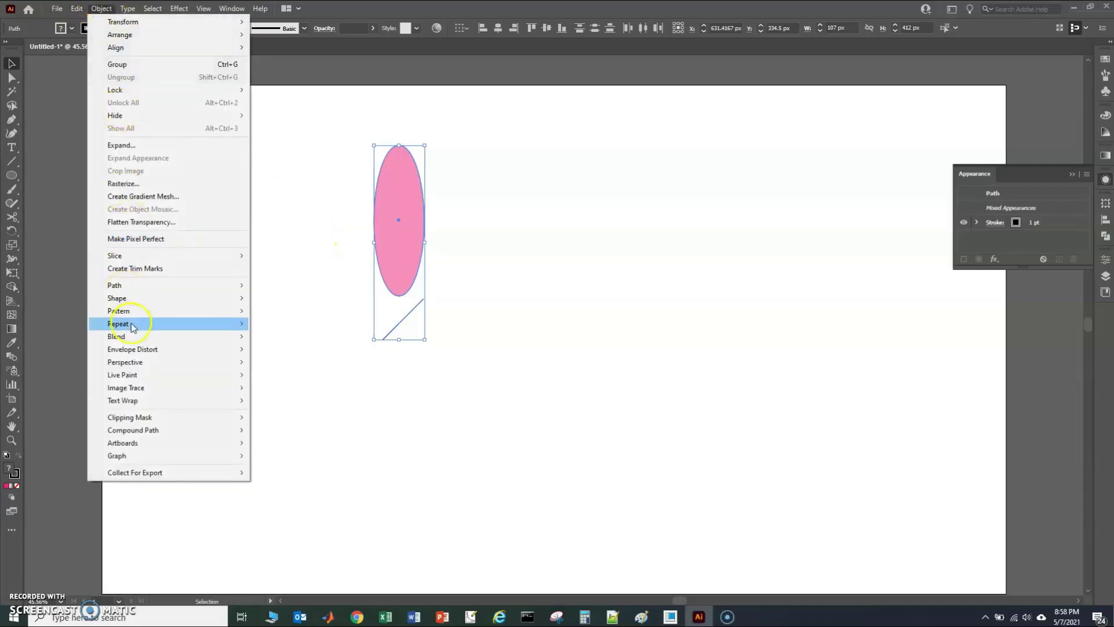
- Apply a radial repeat to the pink ellipse and line with 32 copies and a tighter radius
click(276, 323)
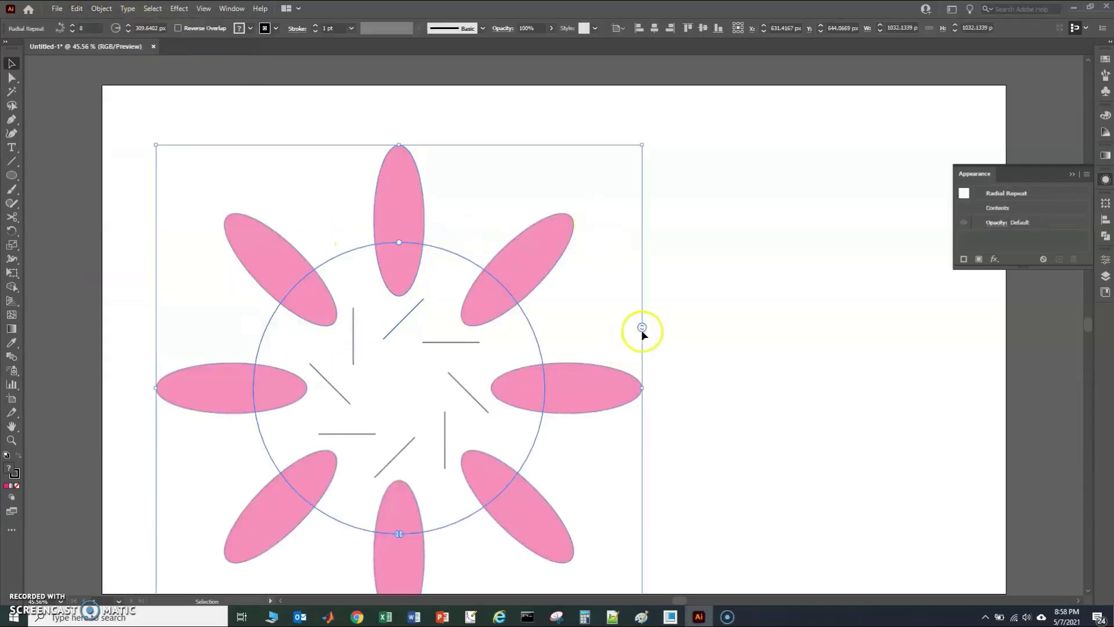
drag(641, 328, 580, 203)
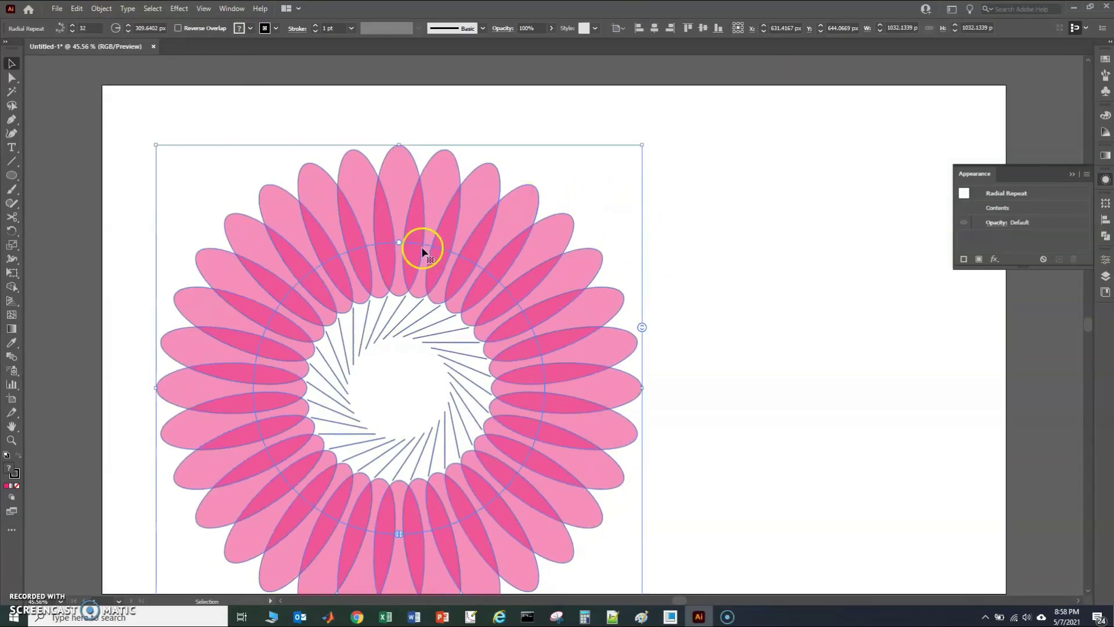
drag(398, 238, 398, 303)
click(659, 390)
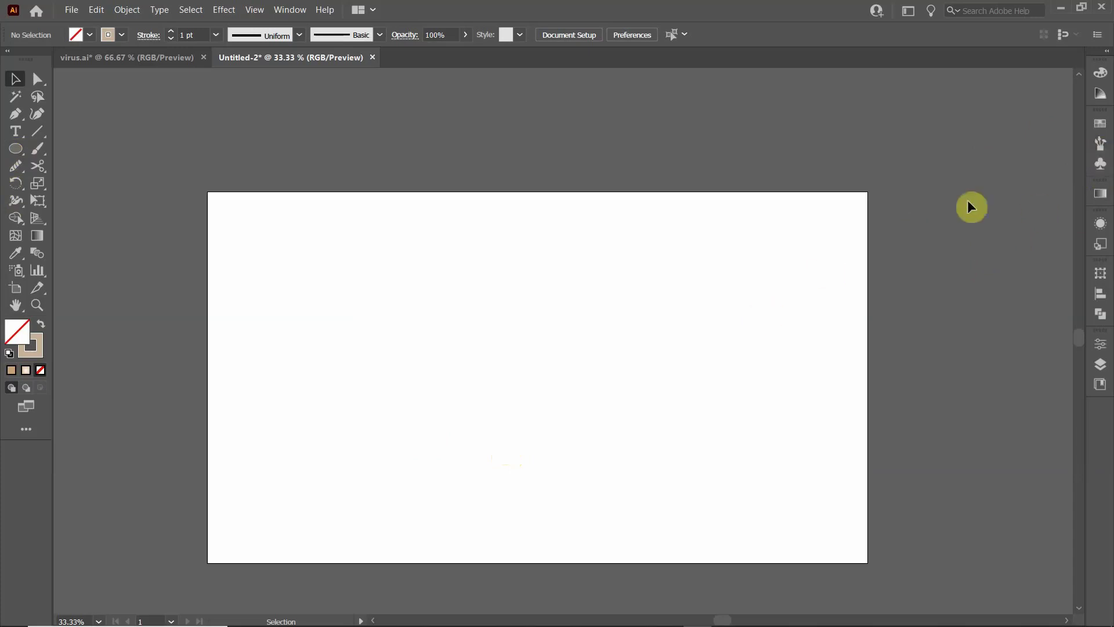
- Open the Brushes panel from the right dock, showing Basic, Charcoal - Pencil and Cat's Tongue brushes
click(1102, 150)
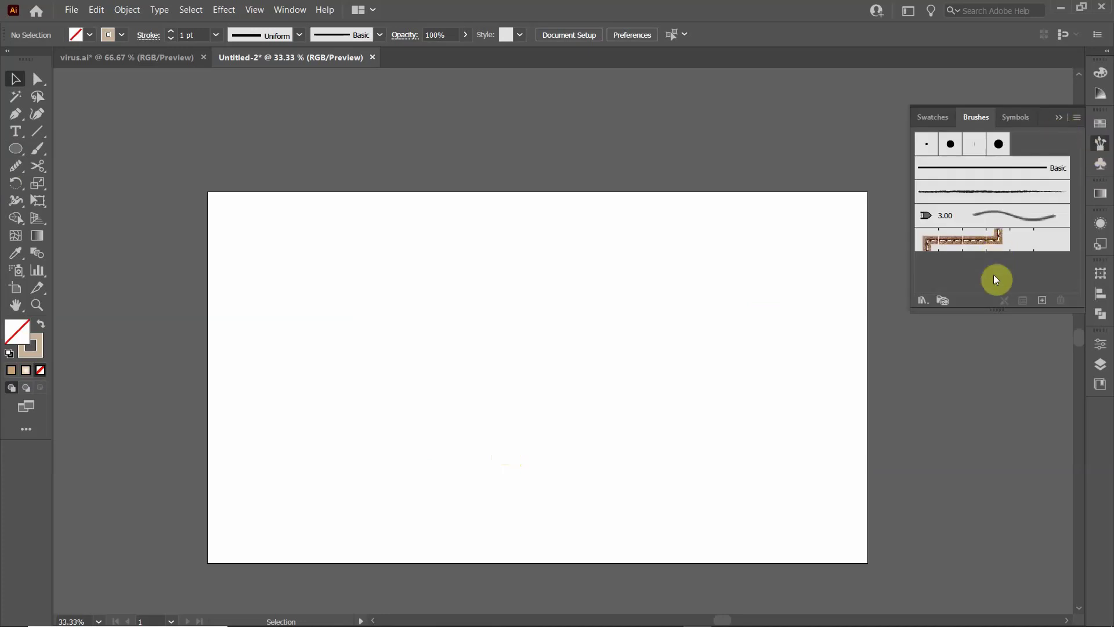
click(303, 11)
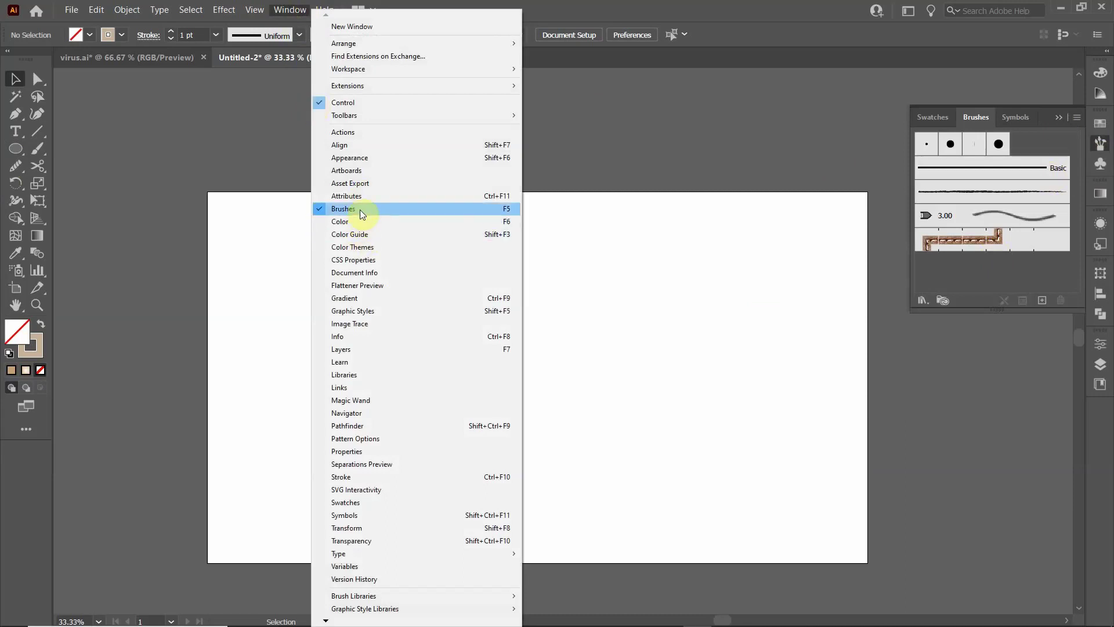
click(1100, 153)
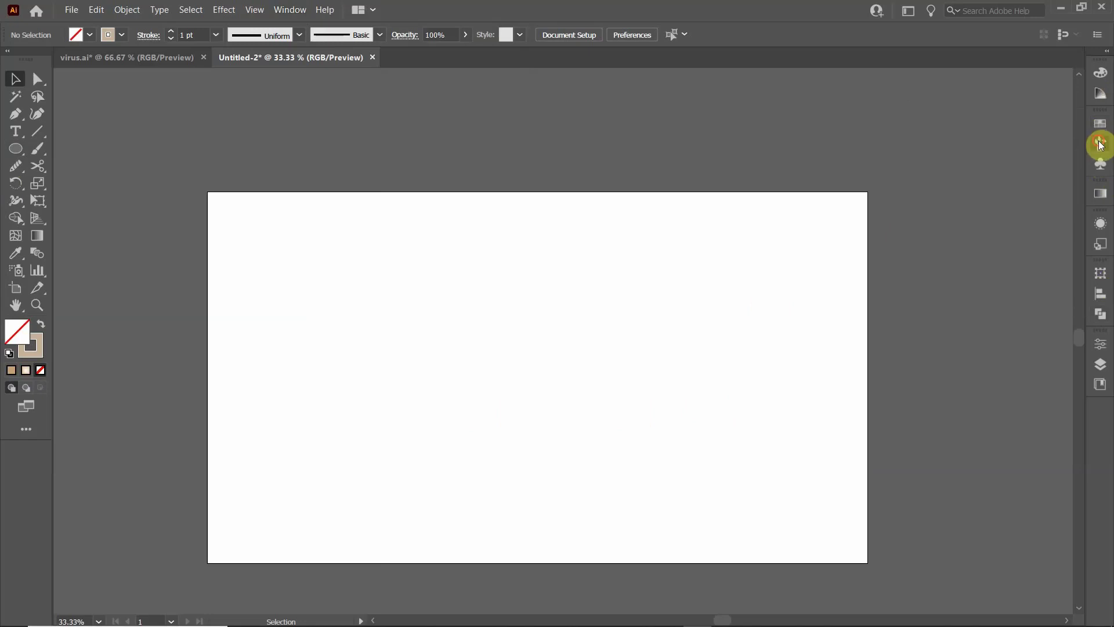
click(1100, 144)
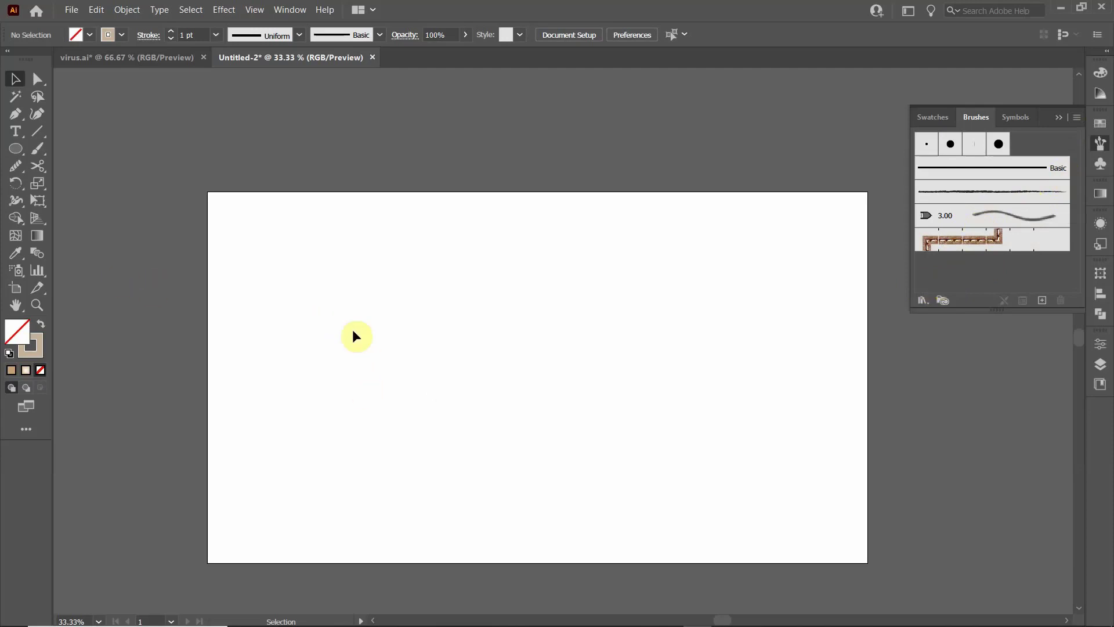
- Draw a horizontal line across the artboard and give it a dark brown stroke
scroll(265, 289, up, 10)
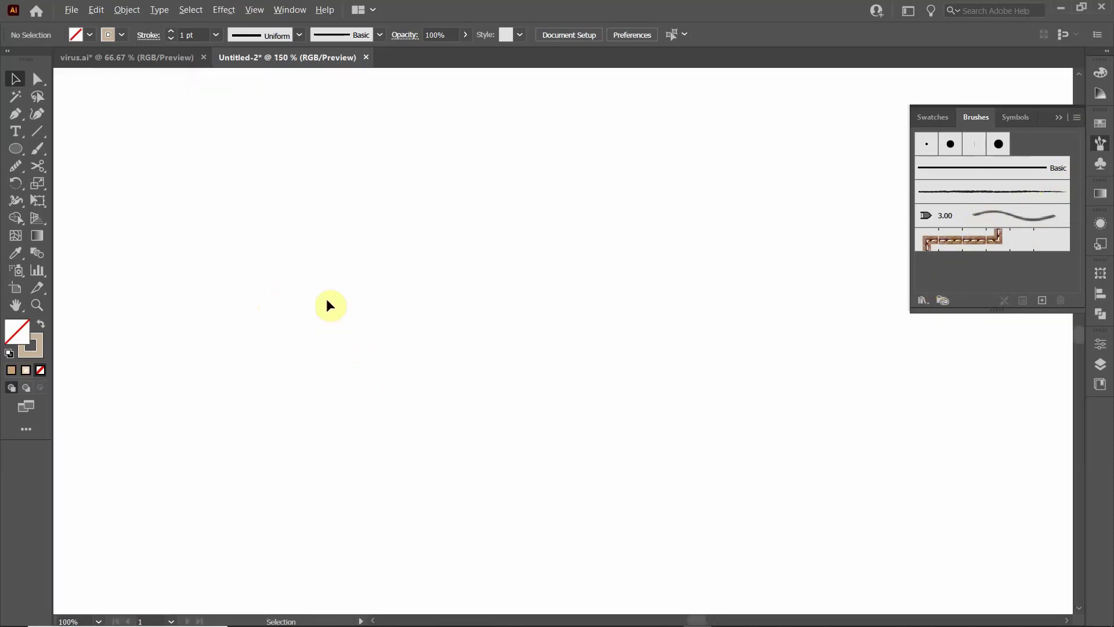
click(37, 131)
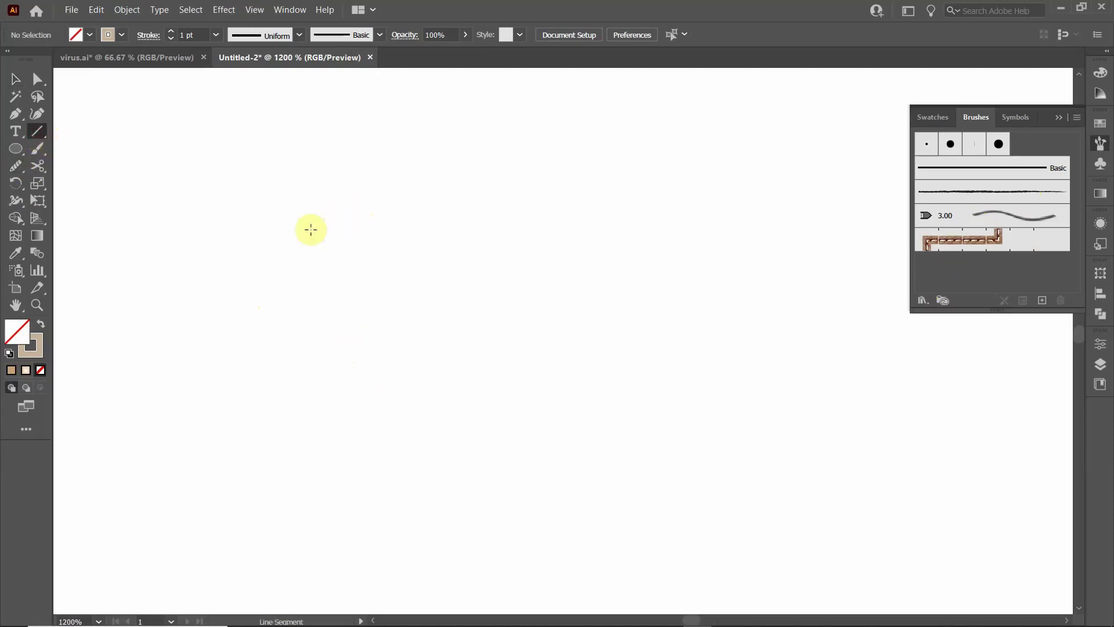
drag(250, 241, 574, 240)
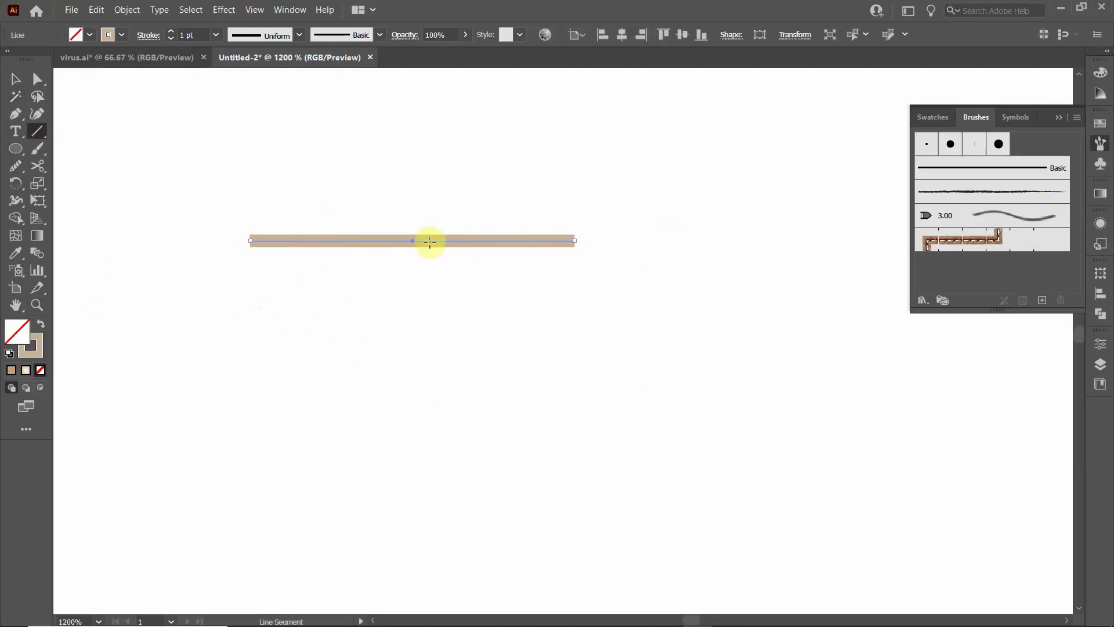
click(122, 35)
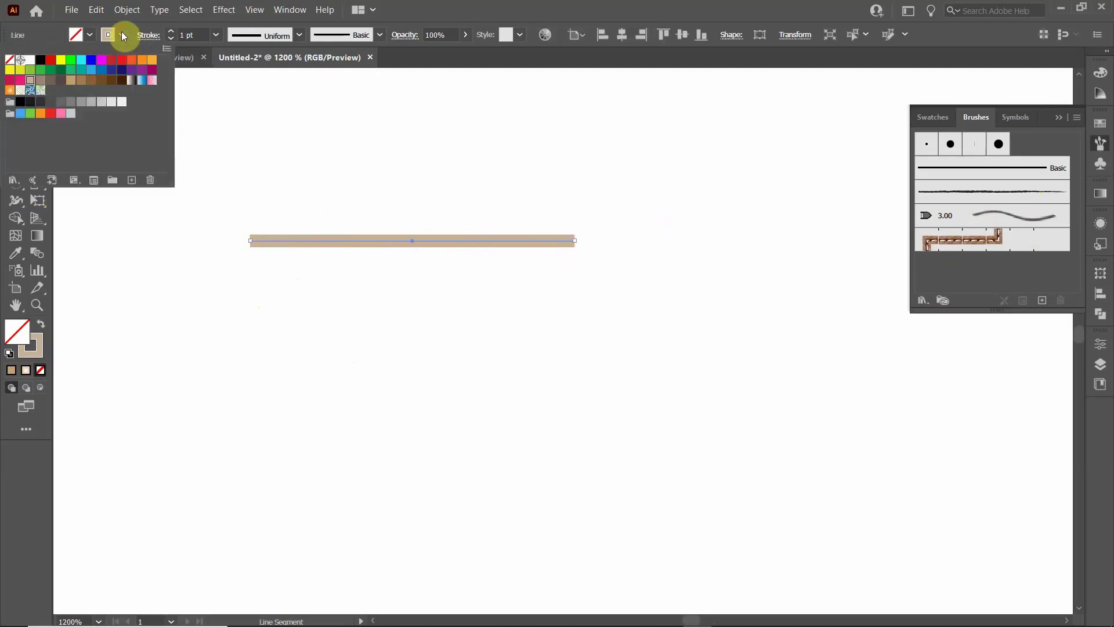
click(14, 80)
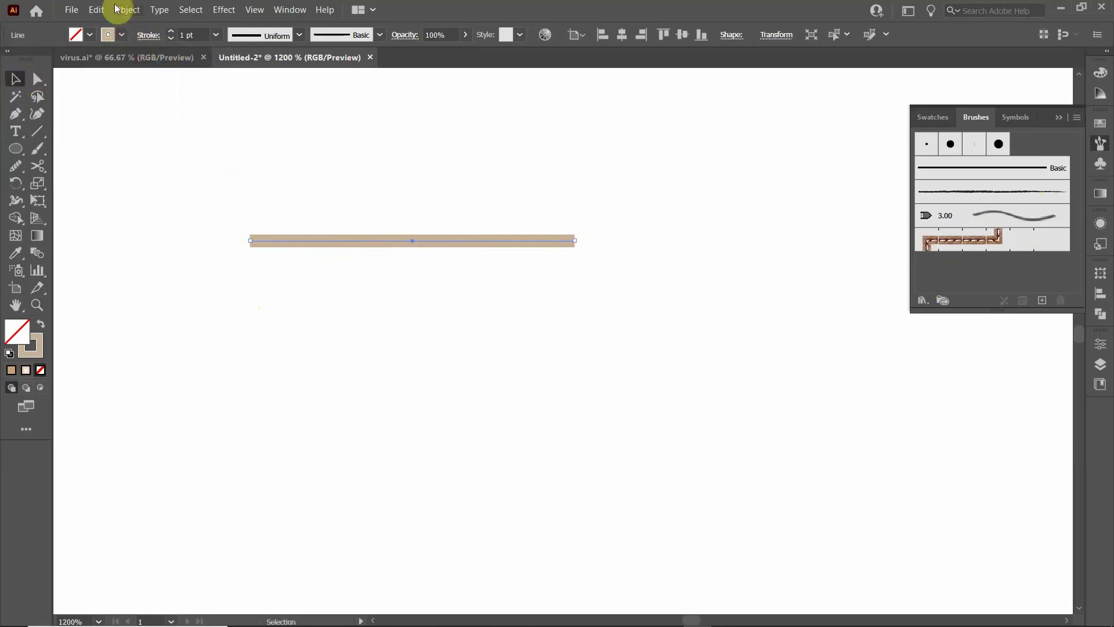
click(122, 36)
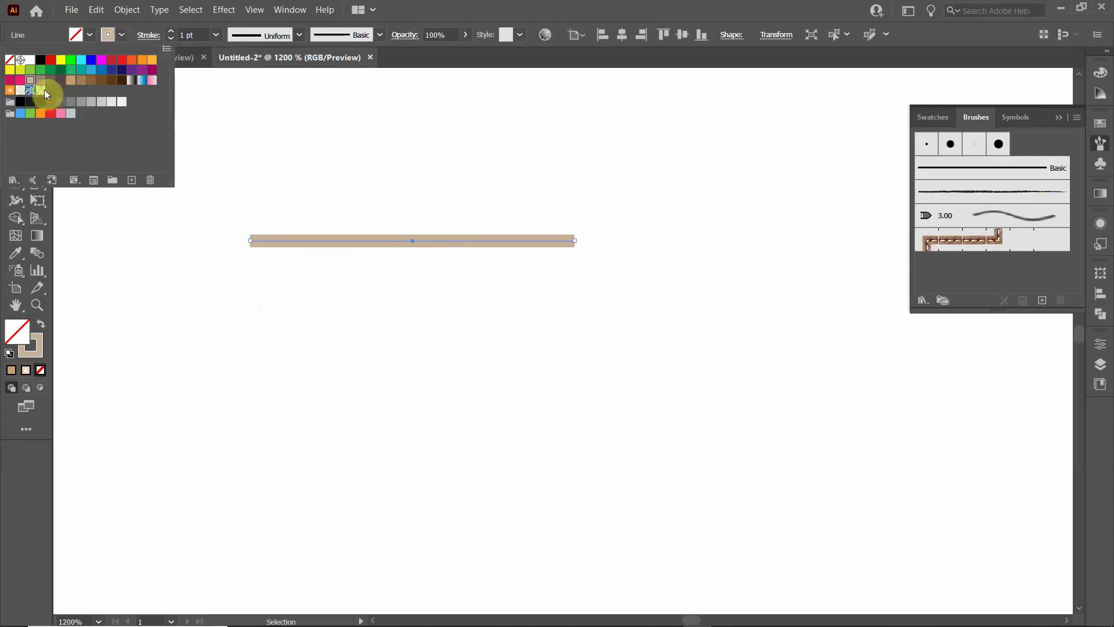
click(91, 80)
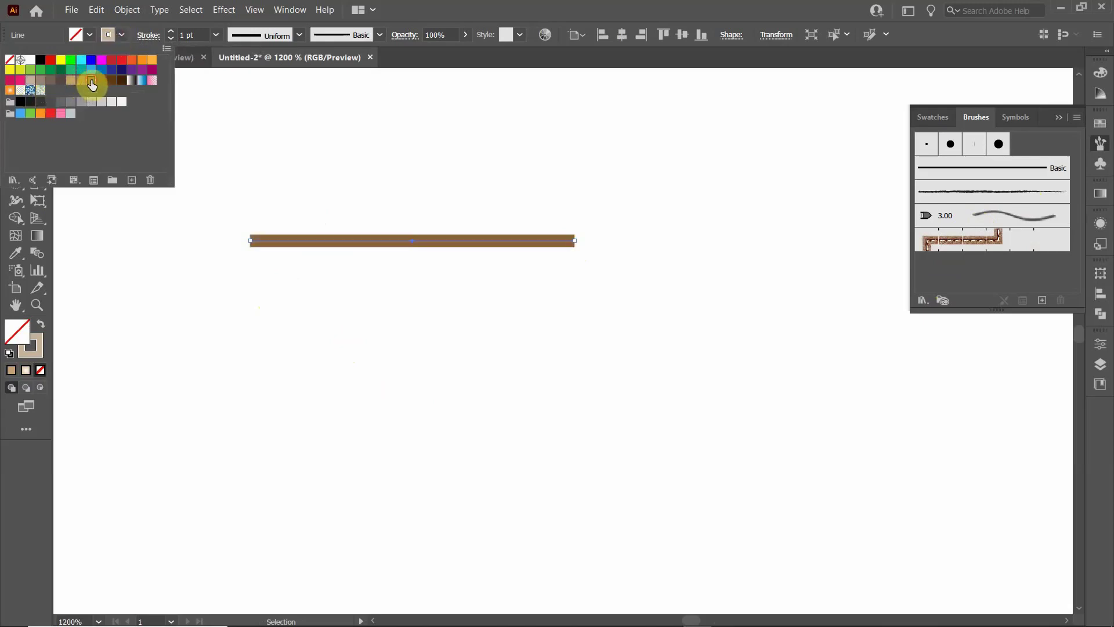
click(267, 282)
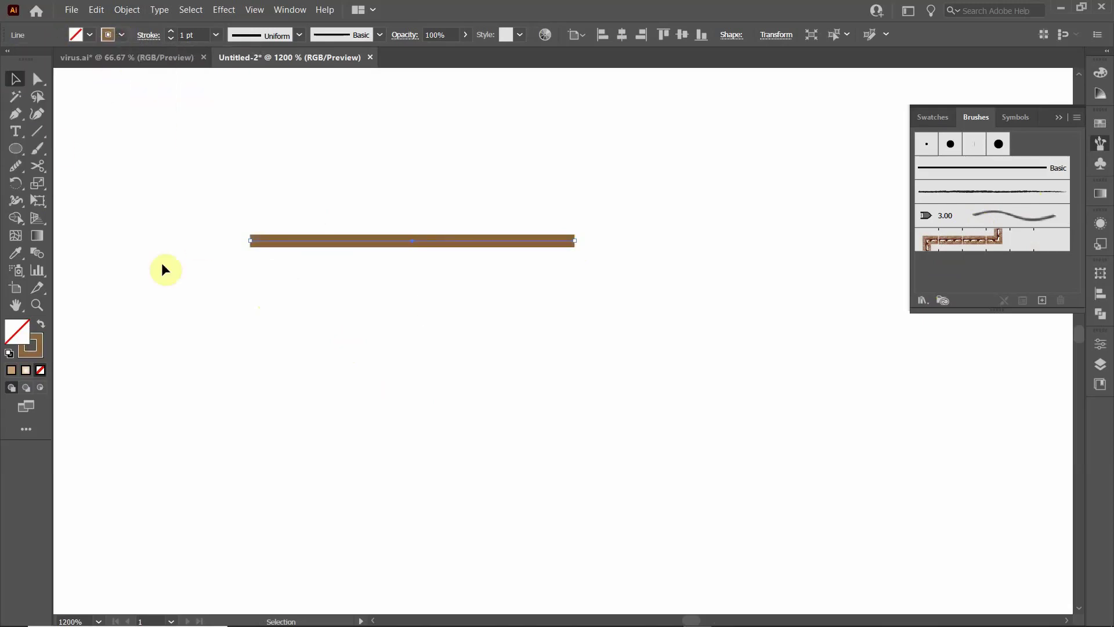
- Alt-drag a copy of the brown line straight down below the original
click(312, 183)
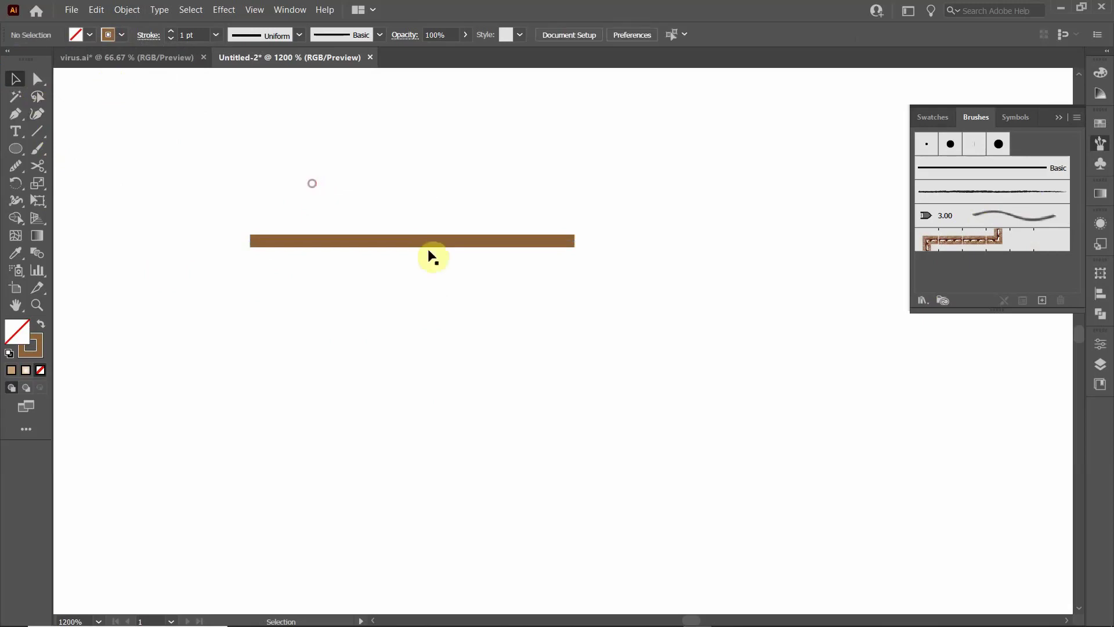
click(387, 243)
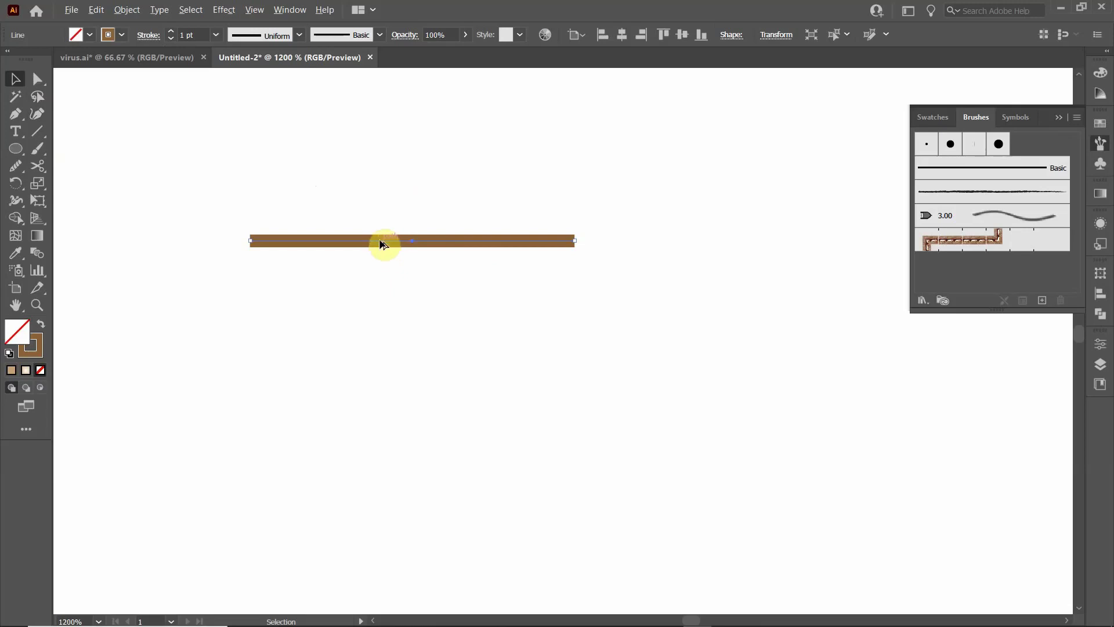
drag(381, 243, 381, 336)
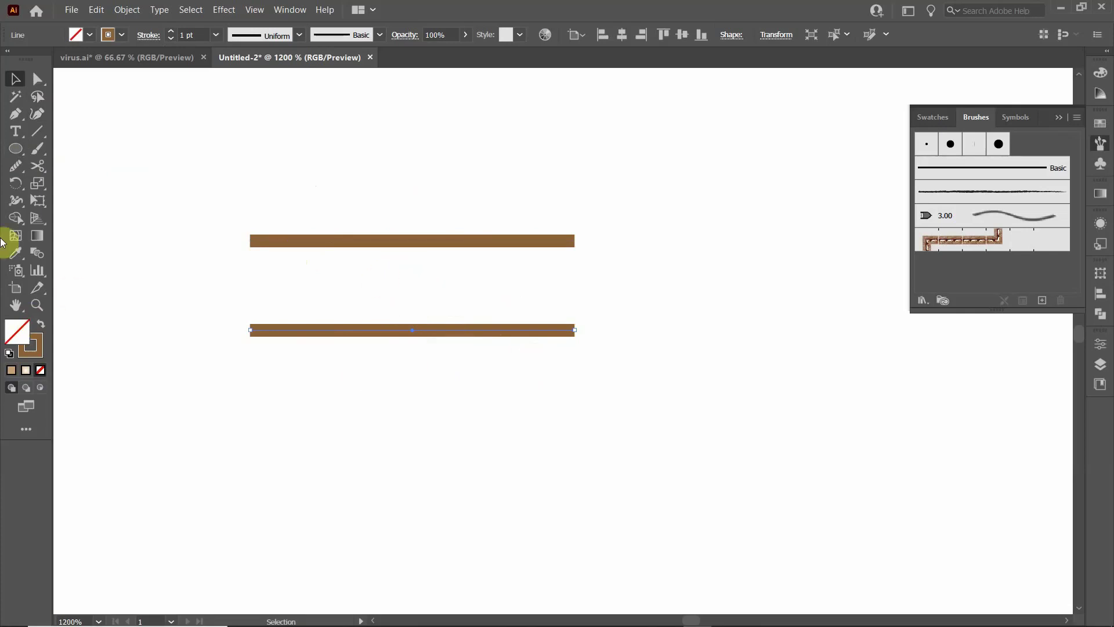
- Draw a rectangle spanning from the upper brown line to the lower one
click(17, 148)
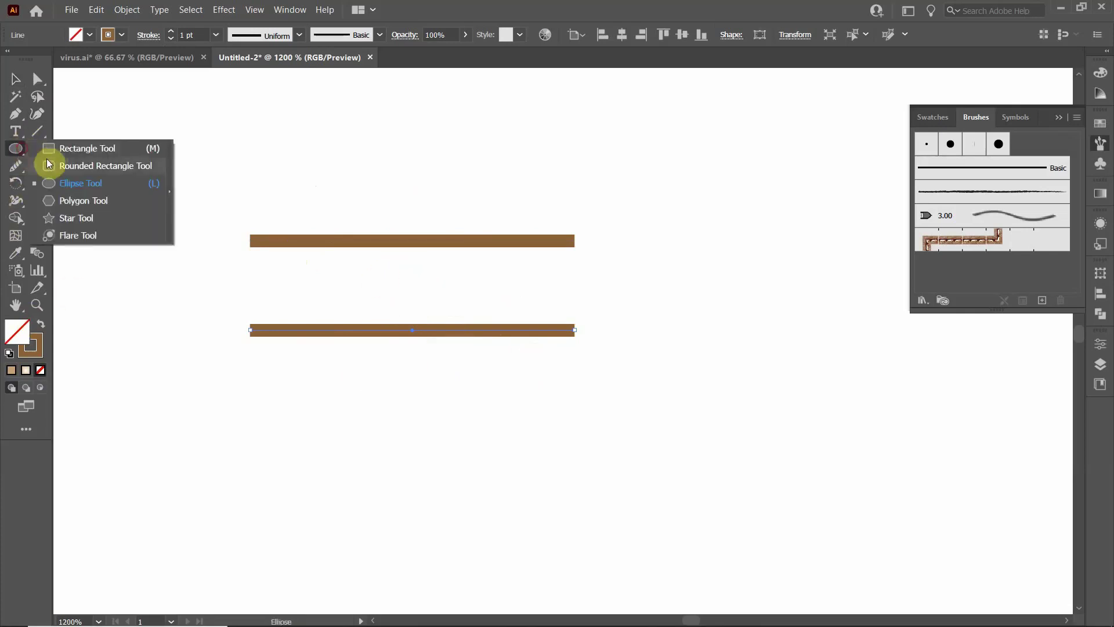
click(67, 148)
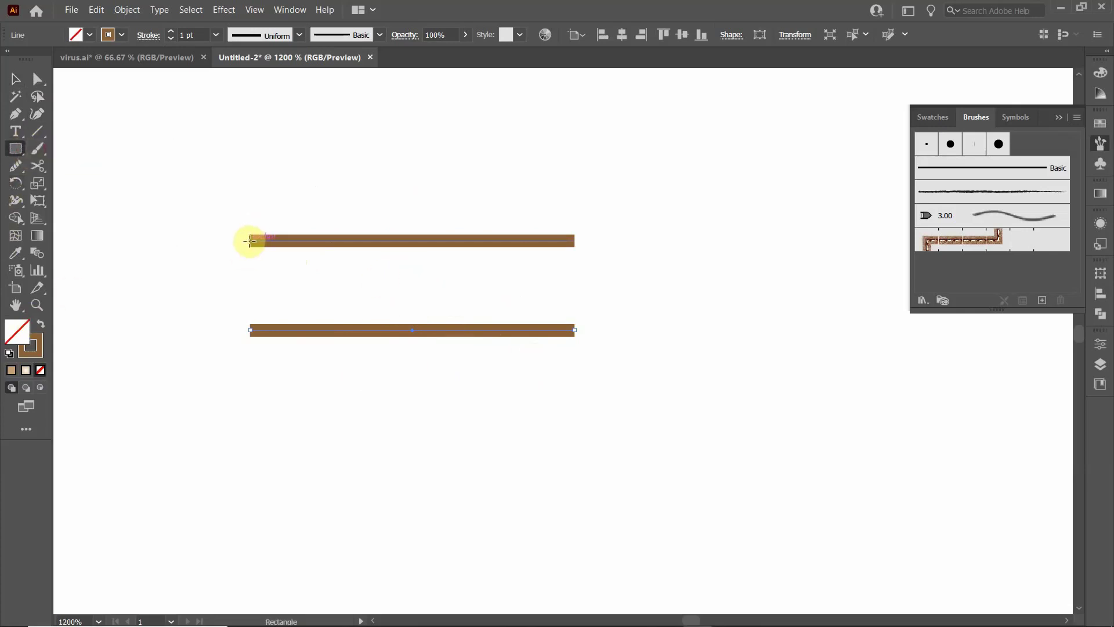
drag(250, 240, 574, 330)
click(14, 80)
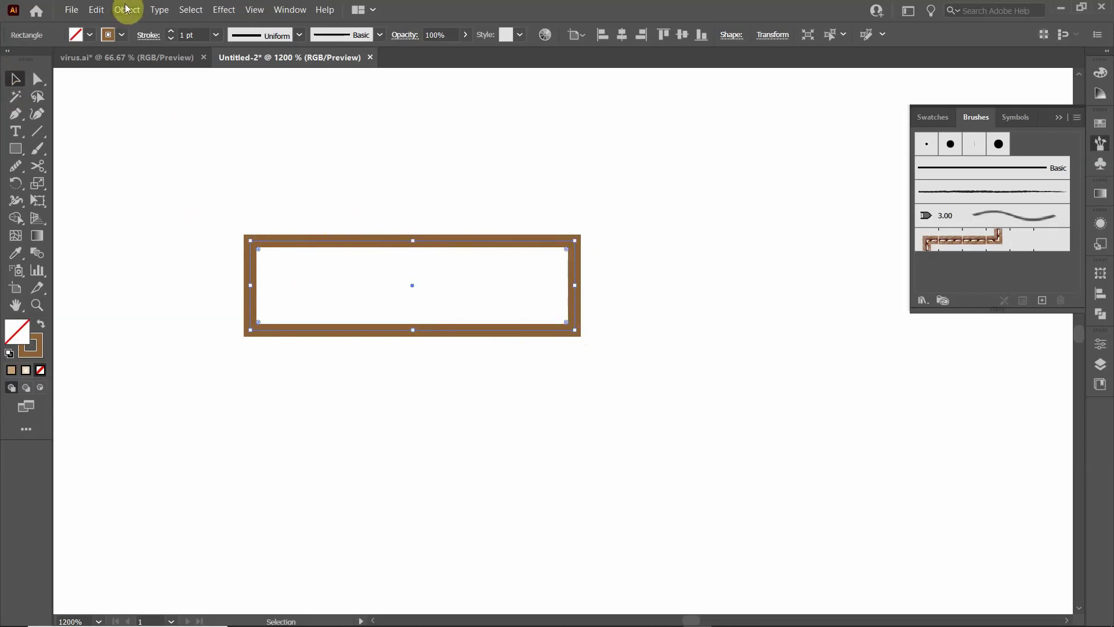
- Give the rectangle no stroke and a tan fill
click(122, 35)
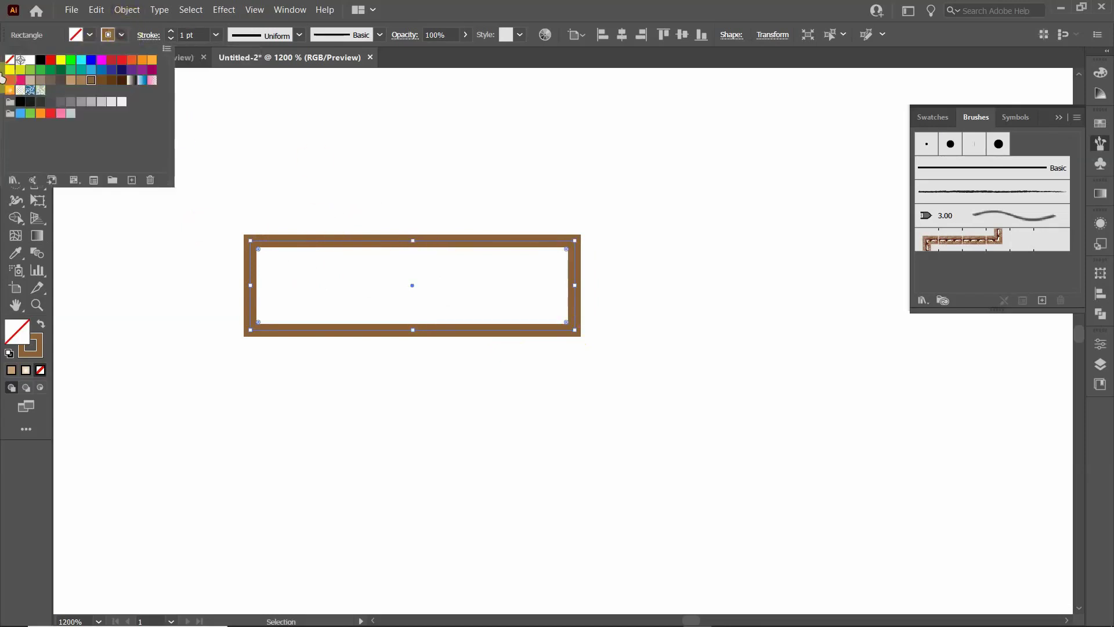
click(9, 59)
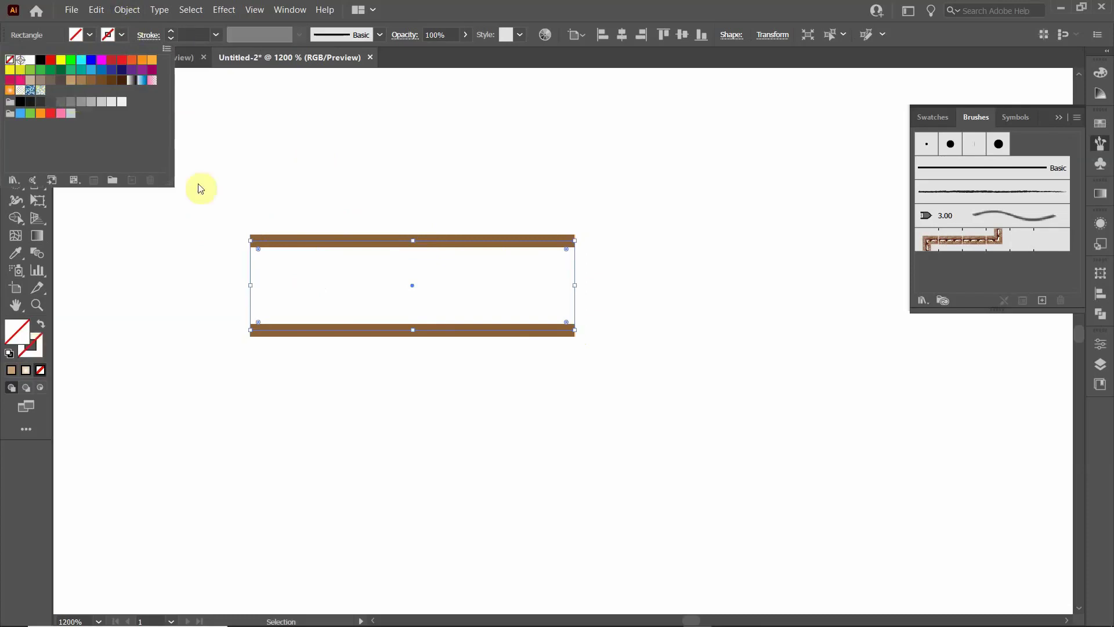
click(92, 34)
click(91, 34)
click(91, 80)
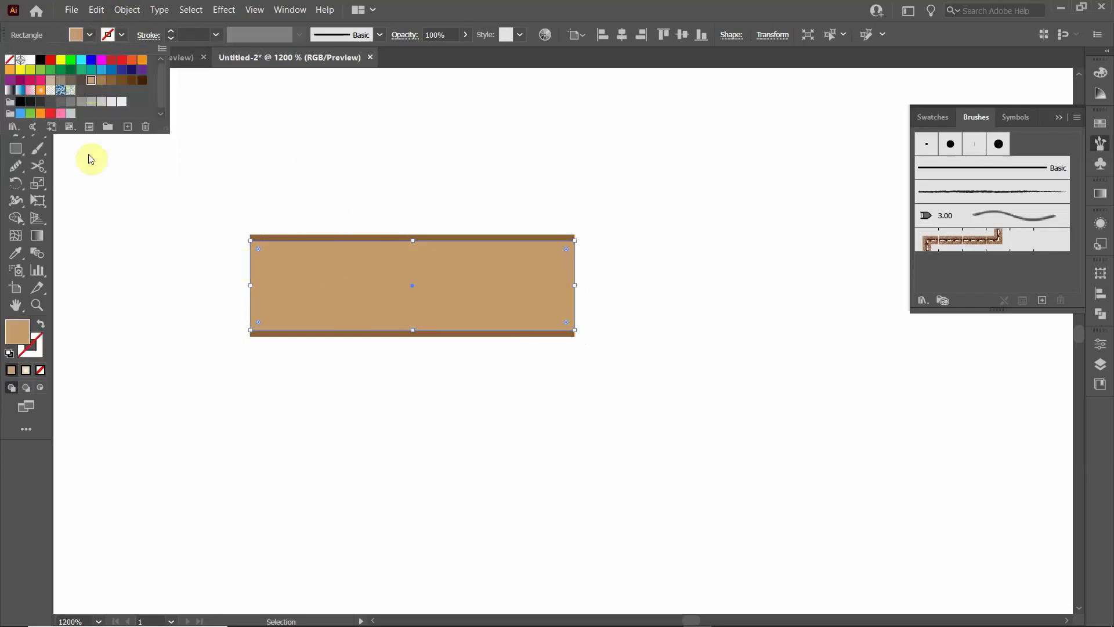
click(57, 35)
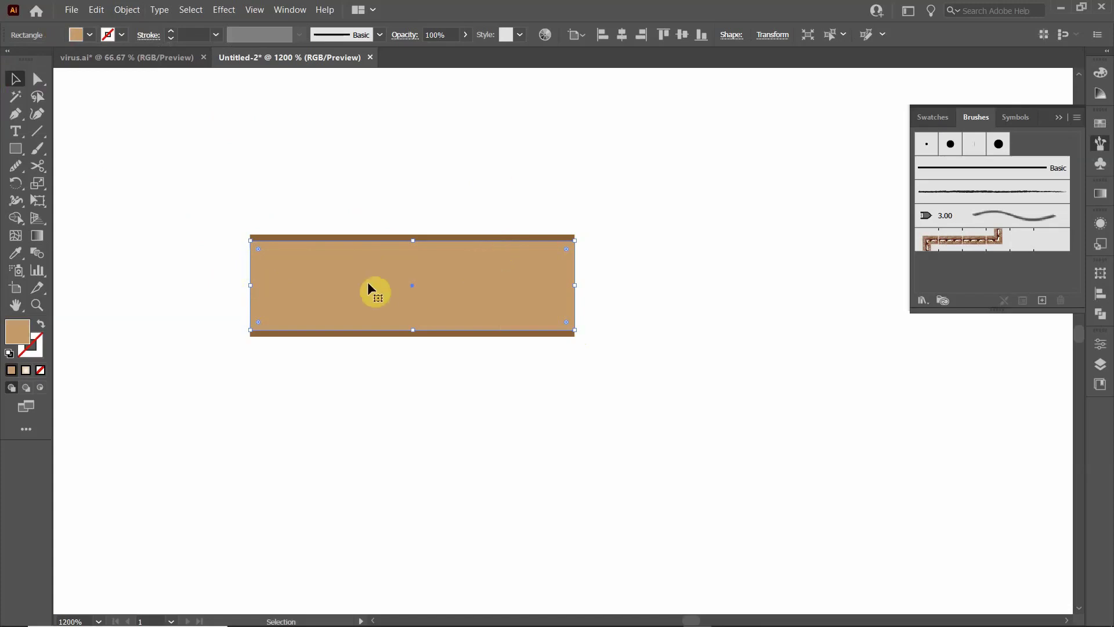
- Send the tan rectangle to the back behind the brown bars and deselect
right_click(322, 279)
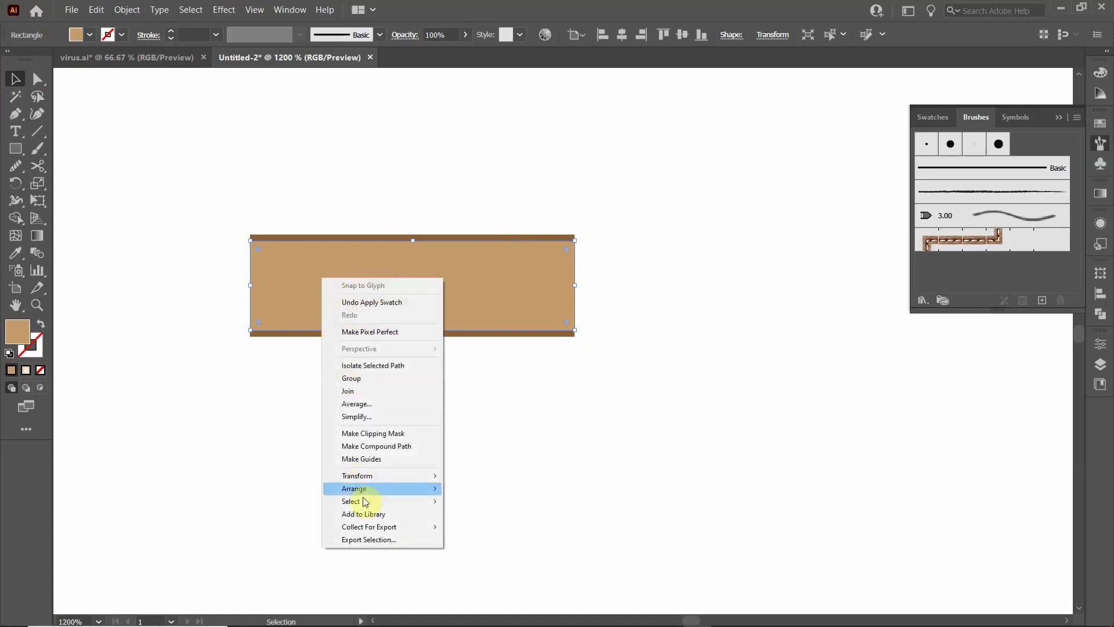
mouse_move(367, 488)
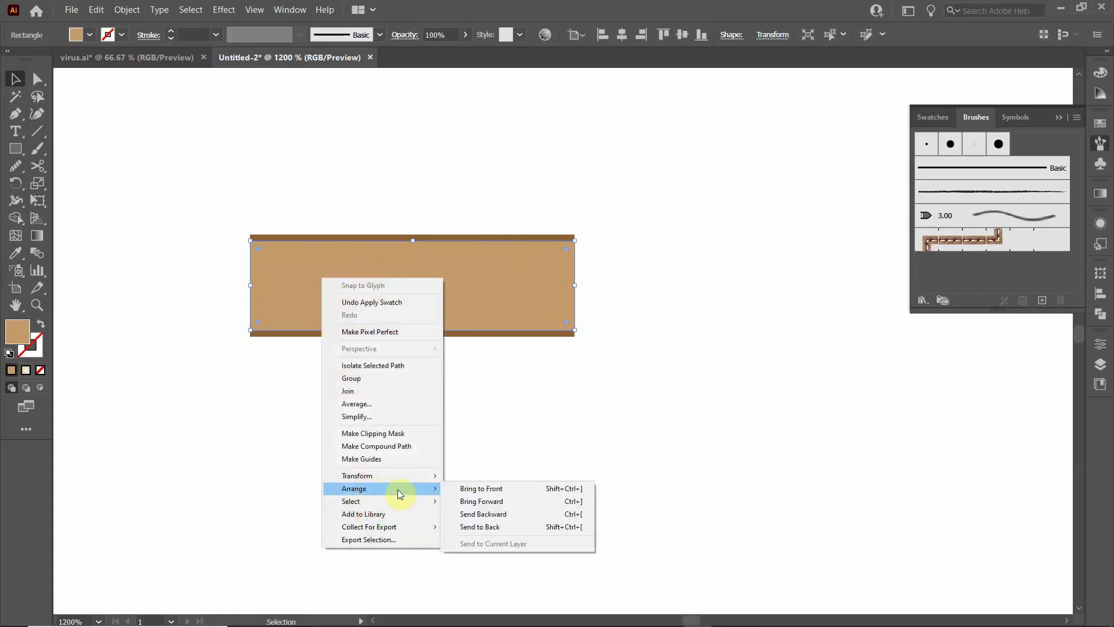
click(484, 528)
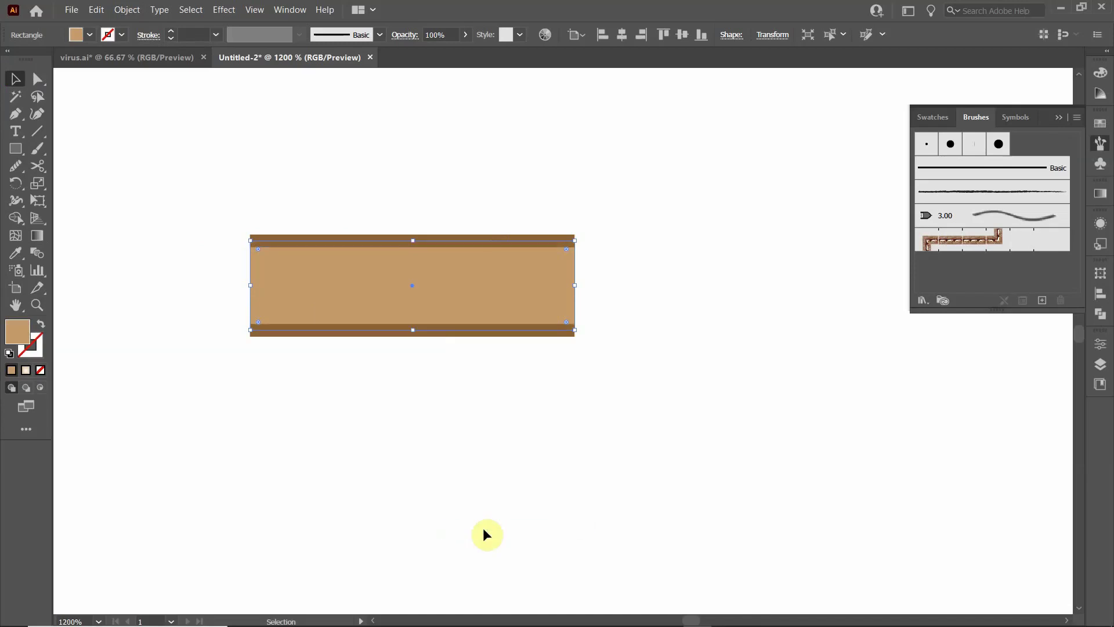
click(343, 143)
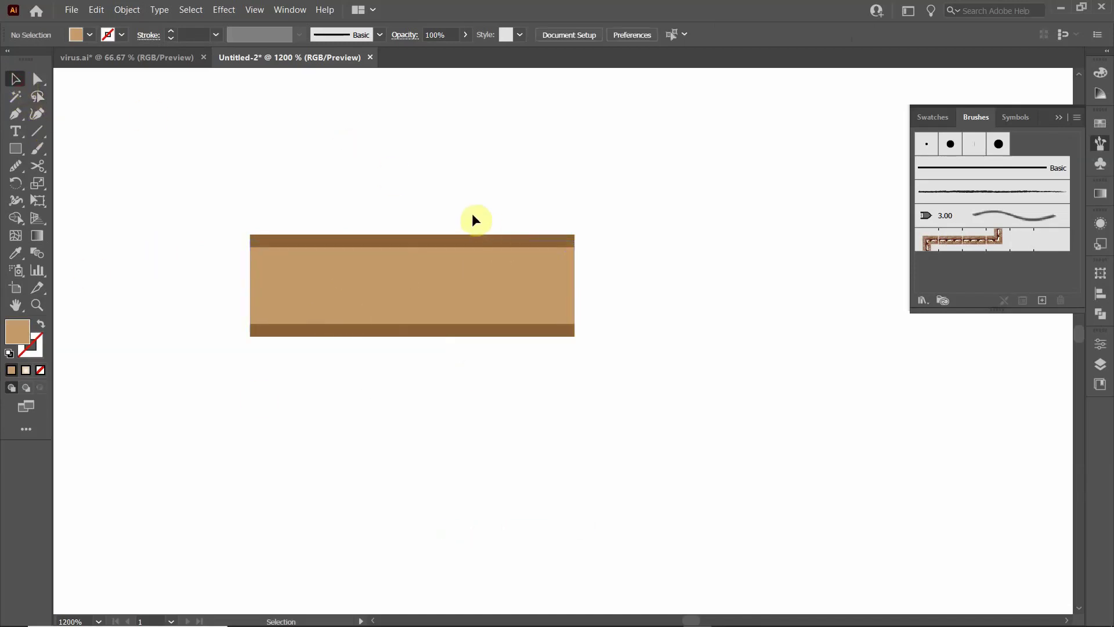
- Select the tan-and-brown band, move it right, and drop it into the Brushes panel
drag(421, 176, 468, 428)
mouse_move(330, 303)
mouse_down()
mouse_move(784, 308)
mouse_move(971, 278)
mouse_move(1019, 257)
mouse_move(986, 187)
mouse_move(1014, 256)
mouse_move(1007, 241)
mouse_move(1002, 265)
mouse_move(1059, 267)
mouse_move(1019, 145)
mouse_move(940, 206)
mouse_move(1014, 279)
mouse_move(1070, 171)
mouse_move(940, 252)
mouse_move(1049, 273)
mouse_move(1074, 229)
mouse_move(966, 269)
mouse_up()
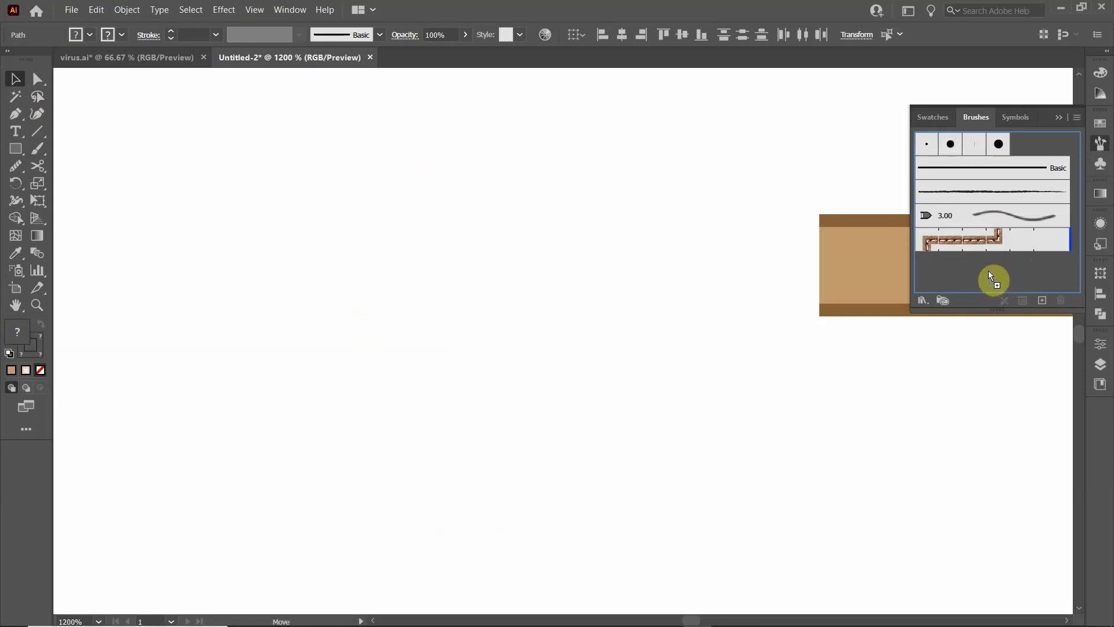
drag(987, 271, 986, 267)
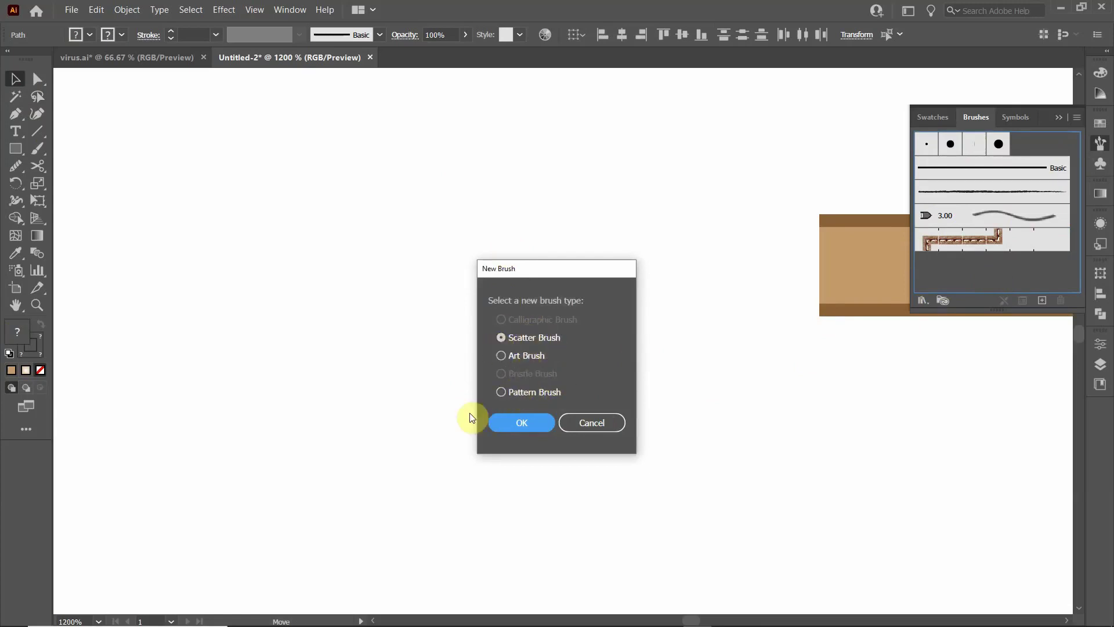
- Choose Pattern Brush as the new brush type and confirm
click(532, 393)
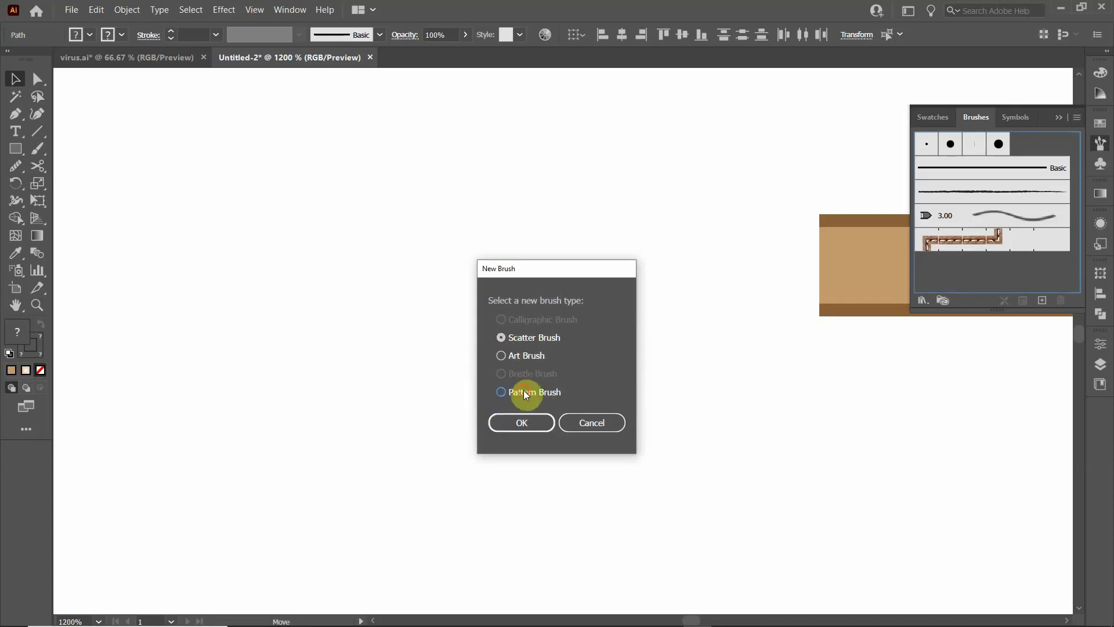
click(517, 421)
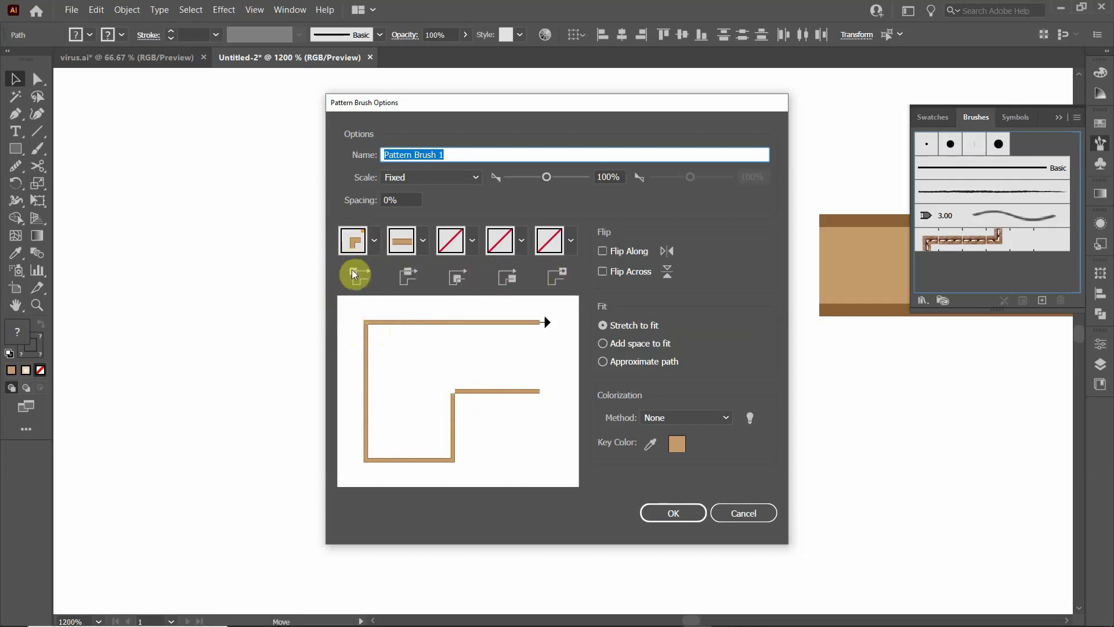
- Set both Outer Corner and Inner Corner tiles to Auto-Between and save Pattern Brush 1
click(374, 239)
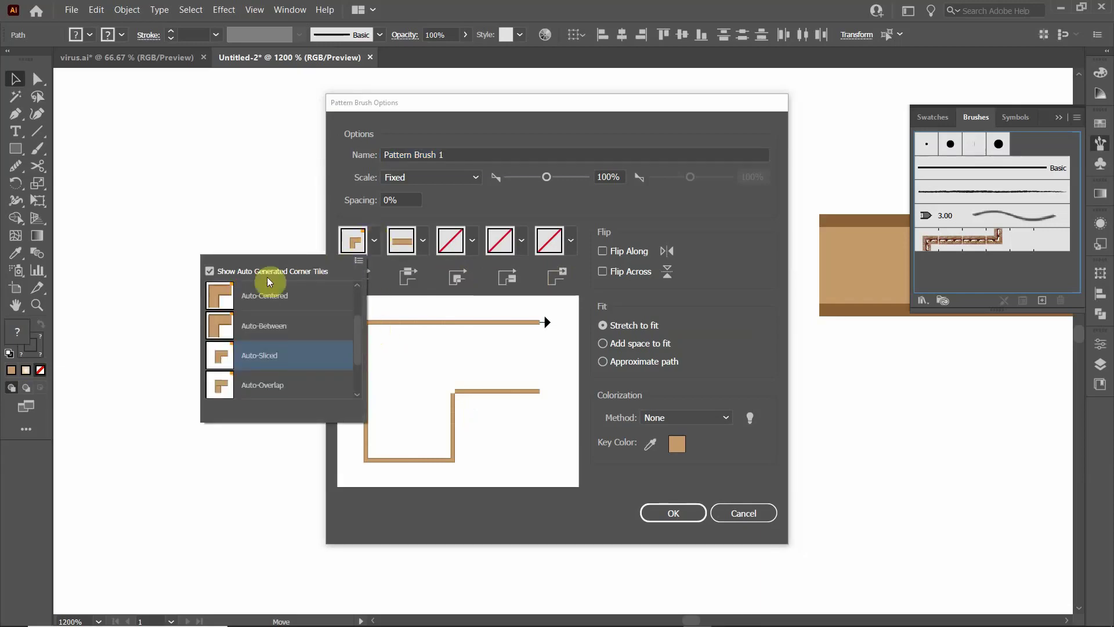
click(268, 326)
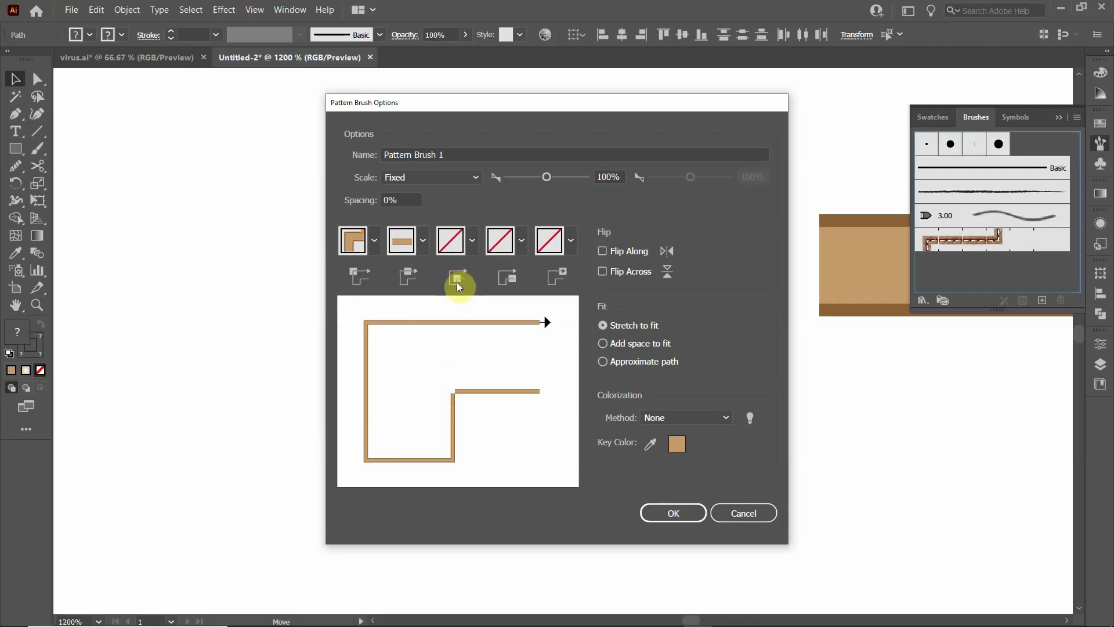
click(471, 239)
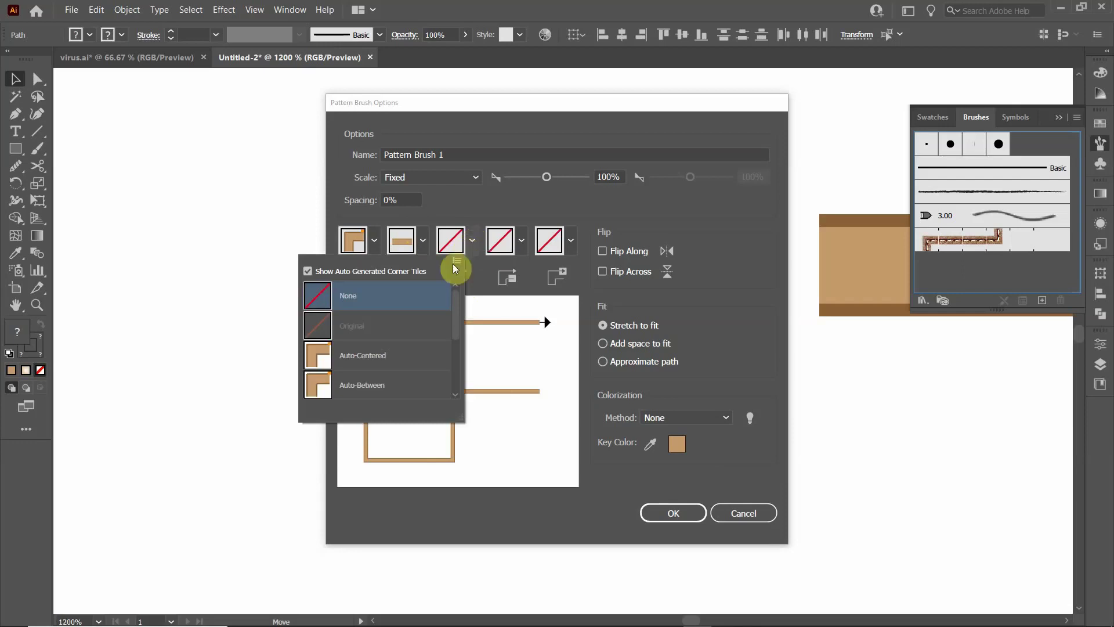
click(315, 385)
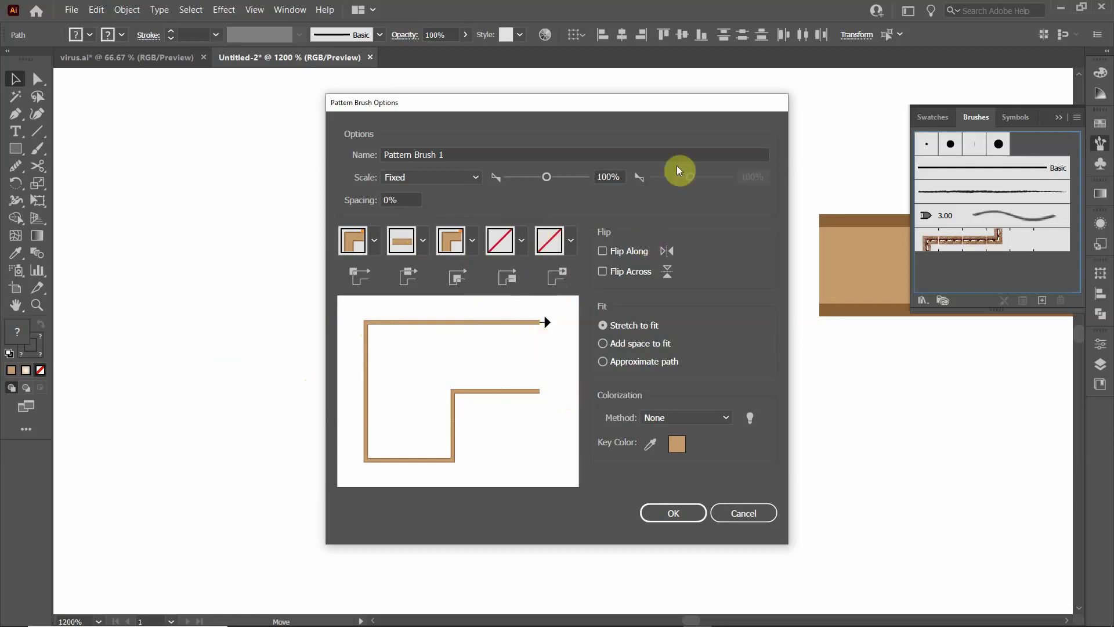
click(684, 518)
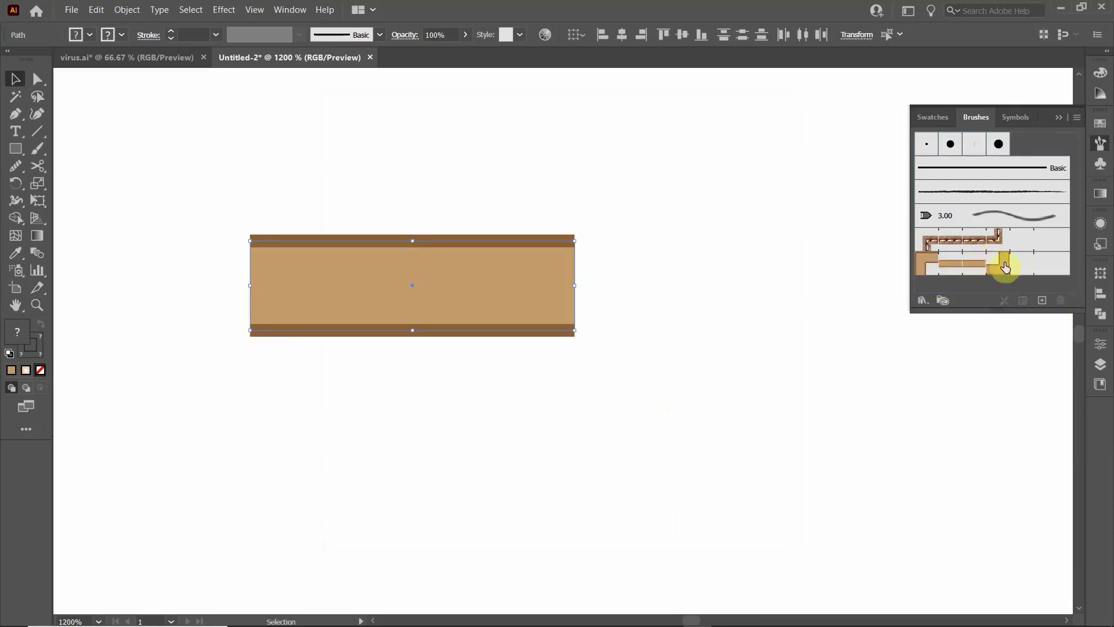
- Deselect the band artwork and pan to an empty area of the artboard
click(610, 383)
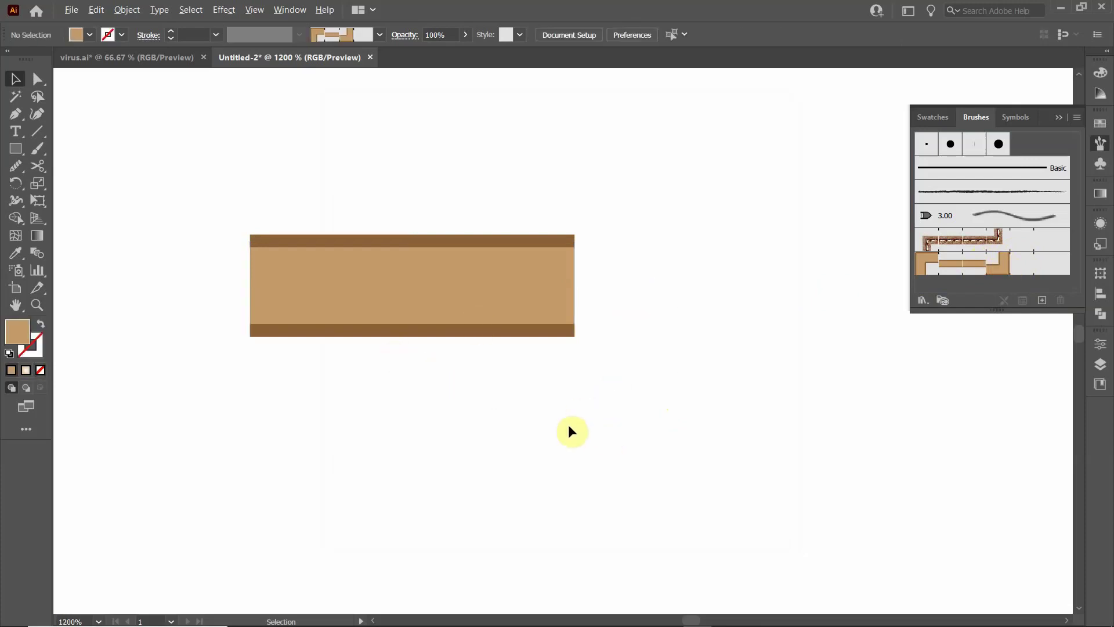
scroll(569, 426, down, 10)
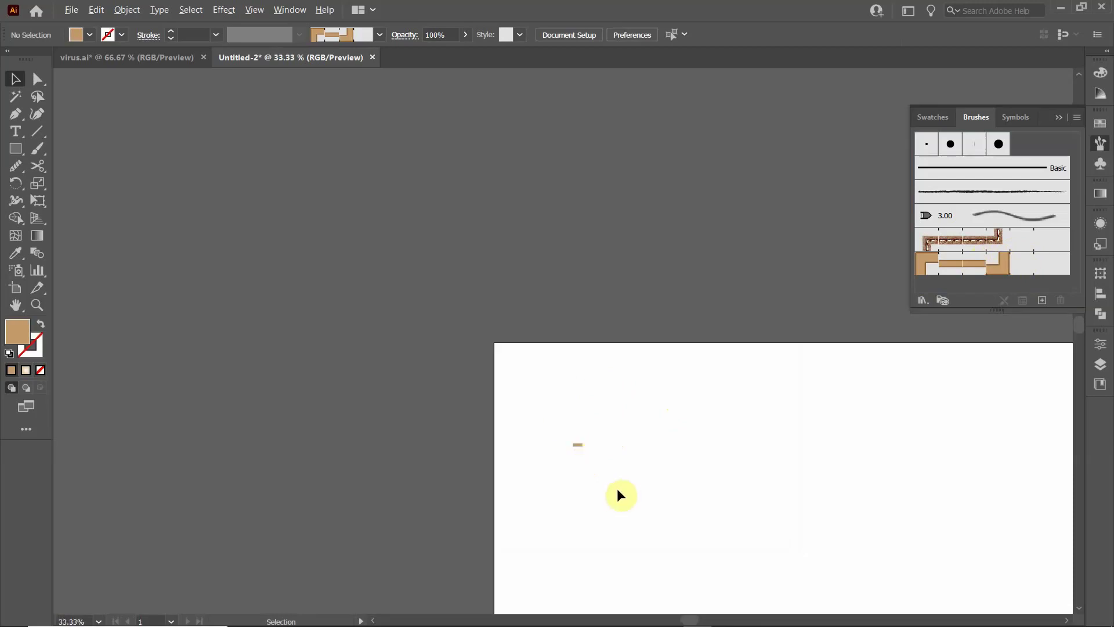
scroll(612, 490, up, 4)
key(space)
drag(607, 467, 417, 174)
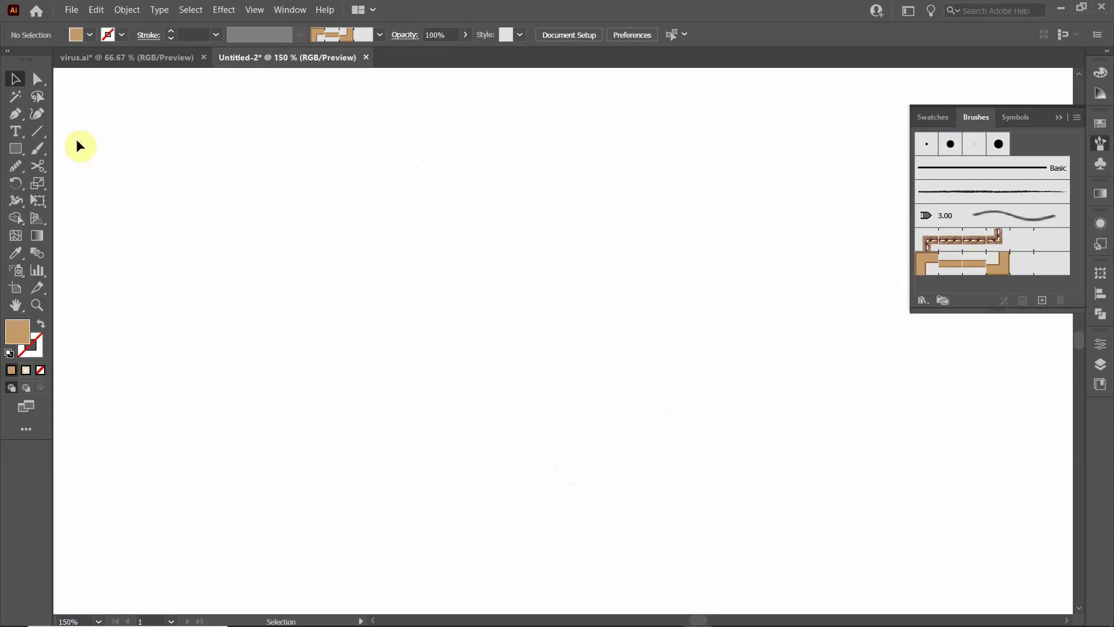
- Sketch a wavy freehand line across the artboard with the Pencil tool
click(14, 172)
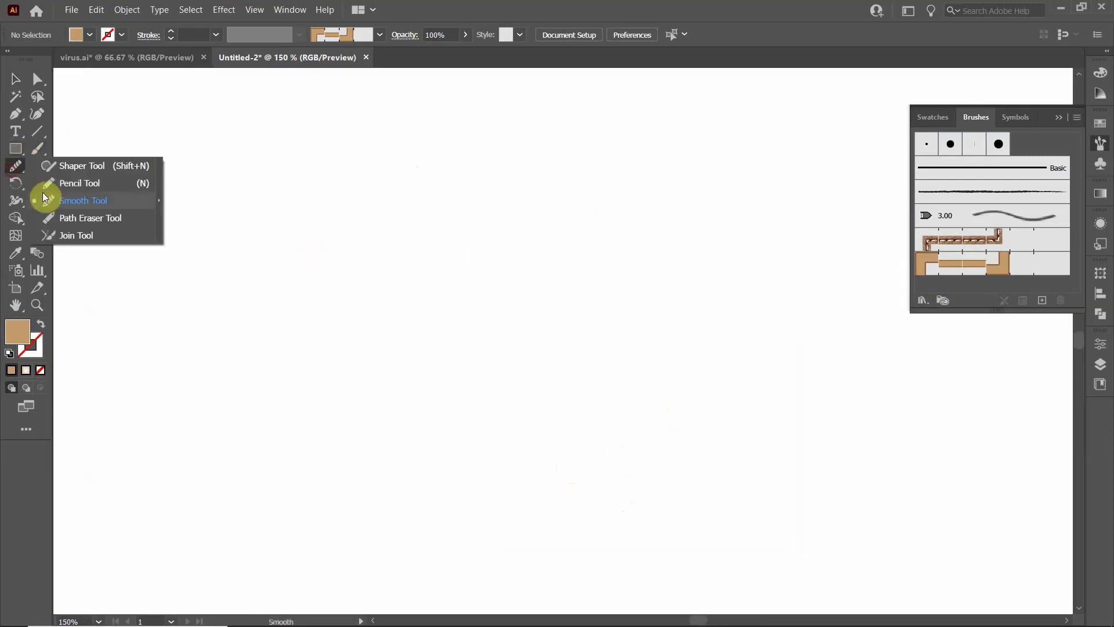
click(80, 183)
mouse_move(106, 301)
mouse_down()
mouse_move(122, 282)
mouse_move(278, 233)
mouse_move(376, 319)
mouse_move(552, 339)
mouse_move(716, 239)
mouse_move(790, 231)
mouse_up()
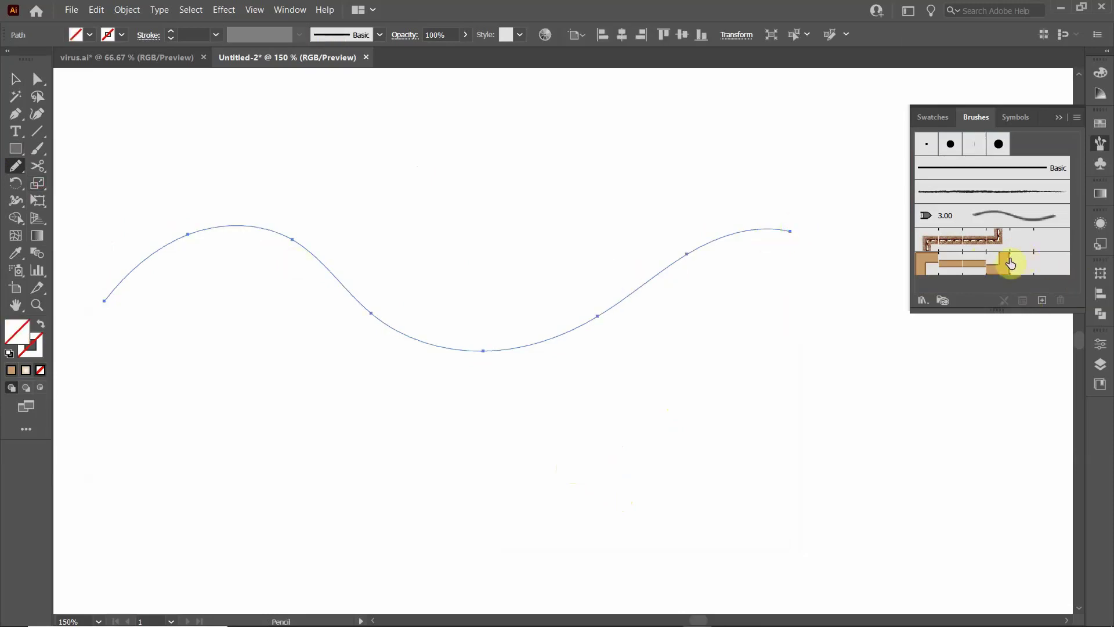
- Stroke the wave with Pattern Brush 1 and deselect it
click(1010, 264)
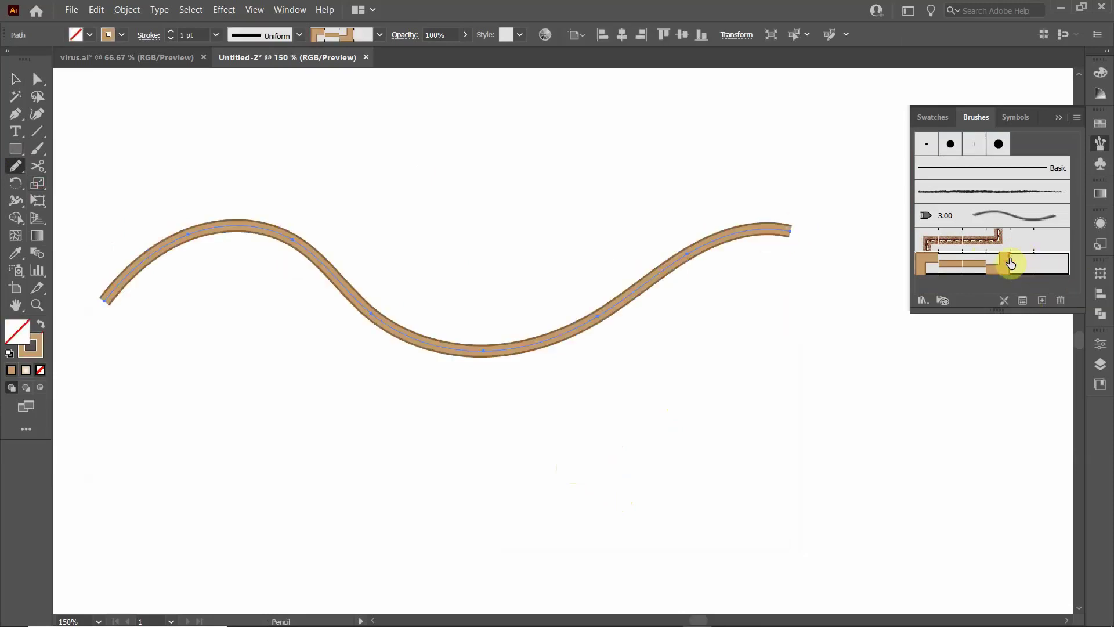
click(15, 79)
click(344, 158)
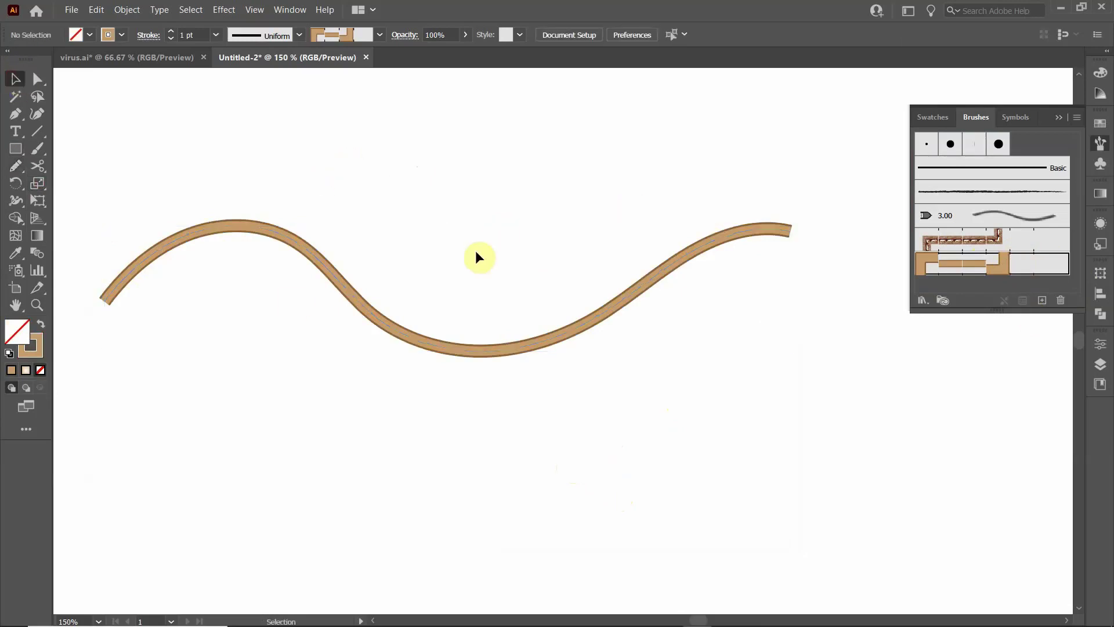
scroll(263, 323, down, 5)
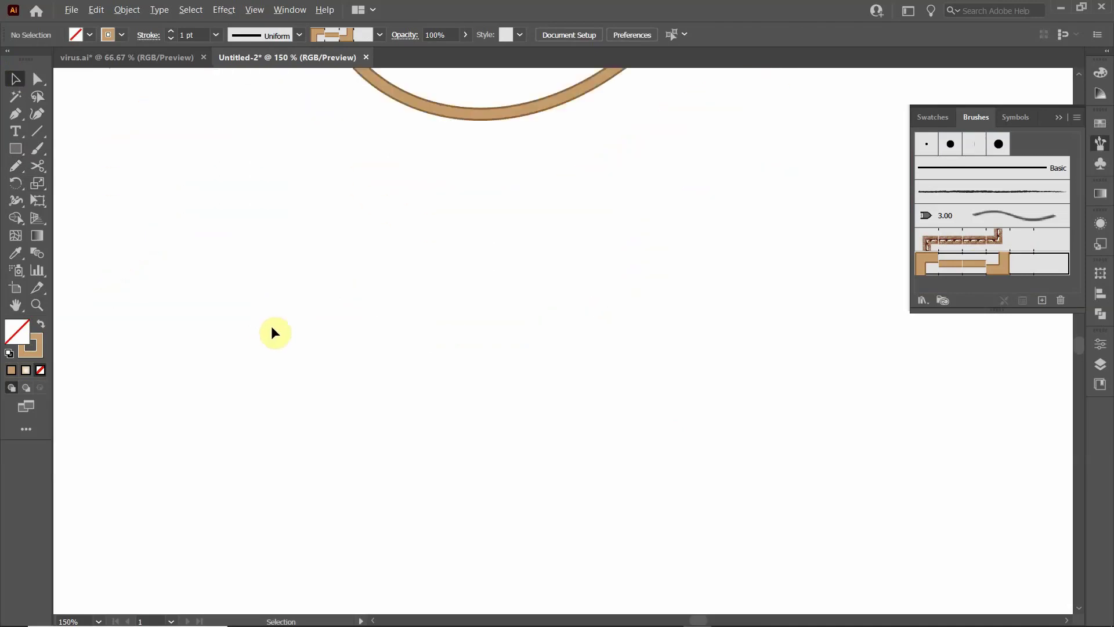
scroll(270, 331, down, 2)
scroll(280, 343, up, 1)
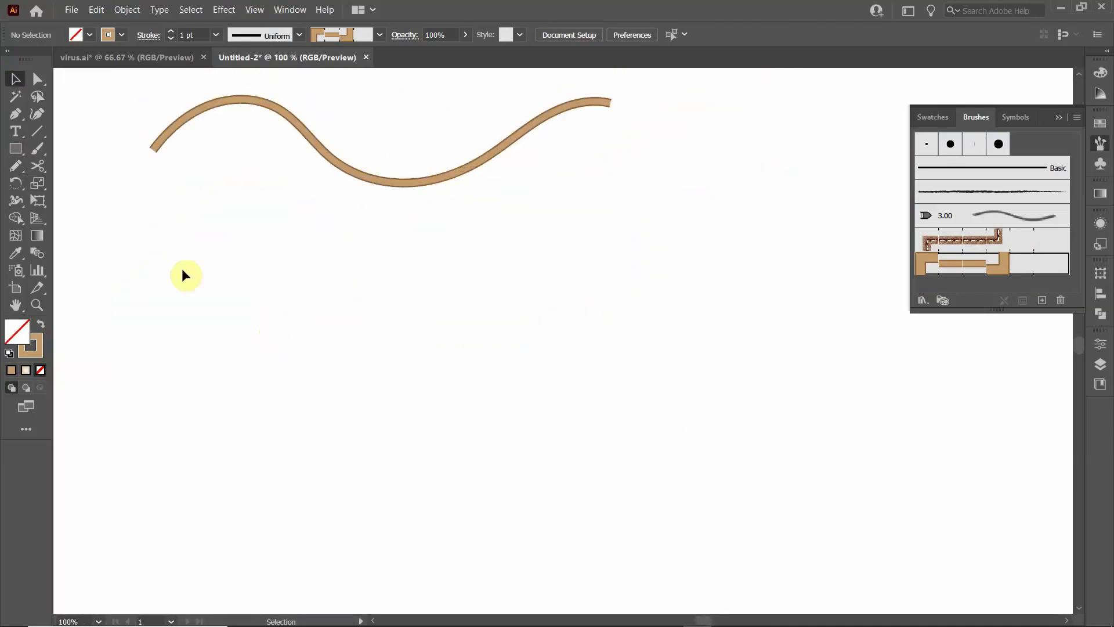
- Draw a circle below the wave and stroke it with Pattern Brush 1
click(15, 149)
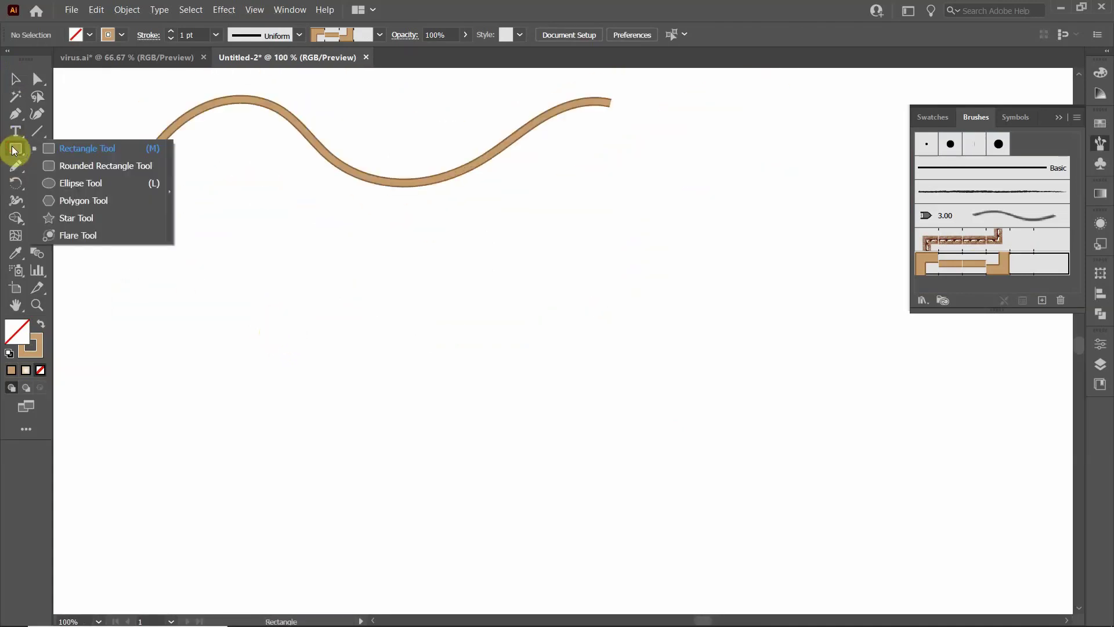
click(72, 183)
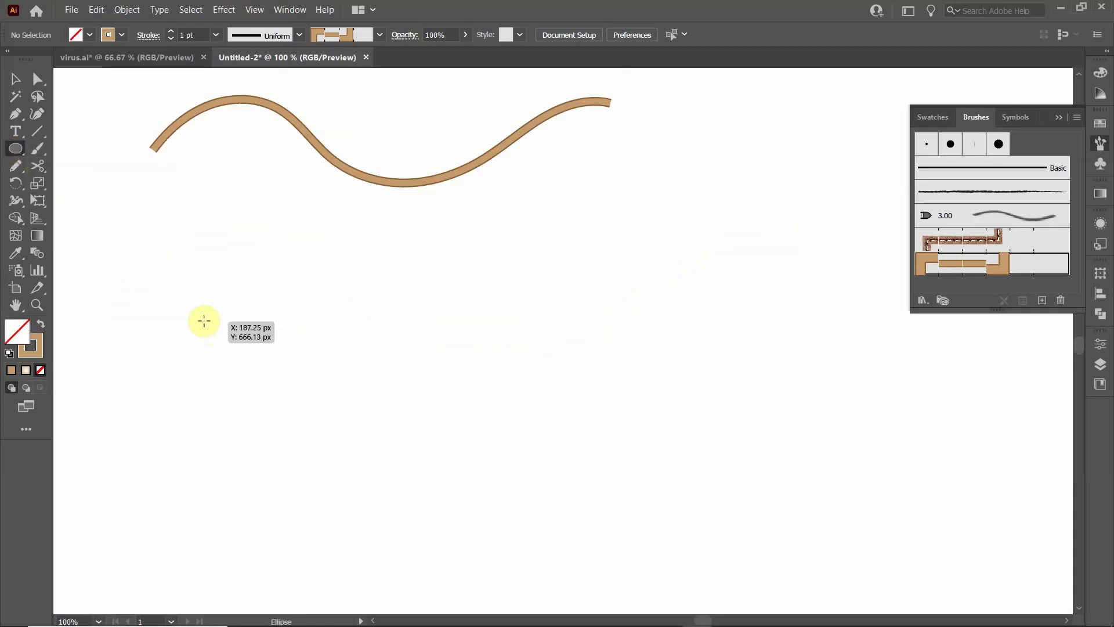
mouse_move(193, 292)
mouse_down()
mouse_move(383, 458)
mouse_move(406, 482)
mouse_move(365, 447)
mouse_move(401, 496)
mouse_up()
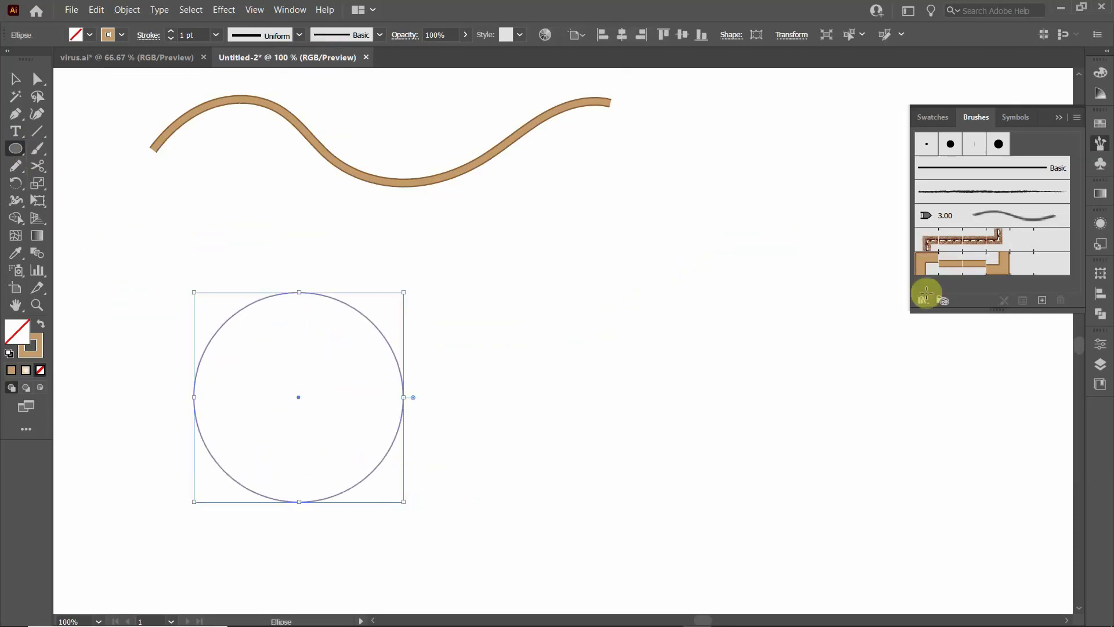
click(957, 263)
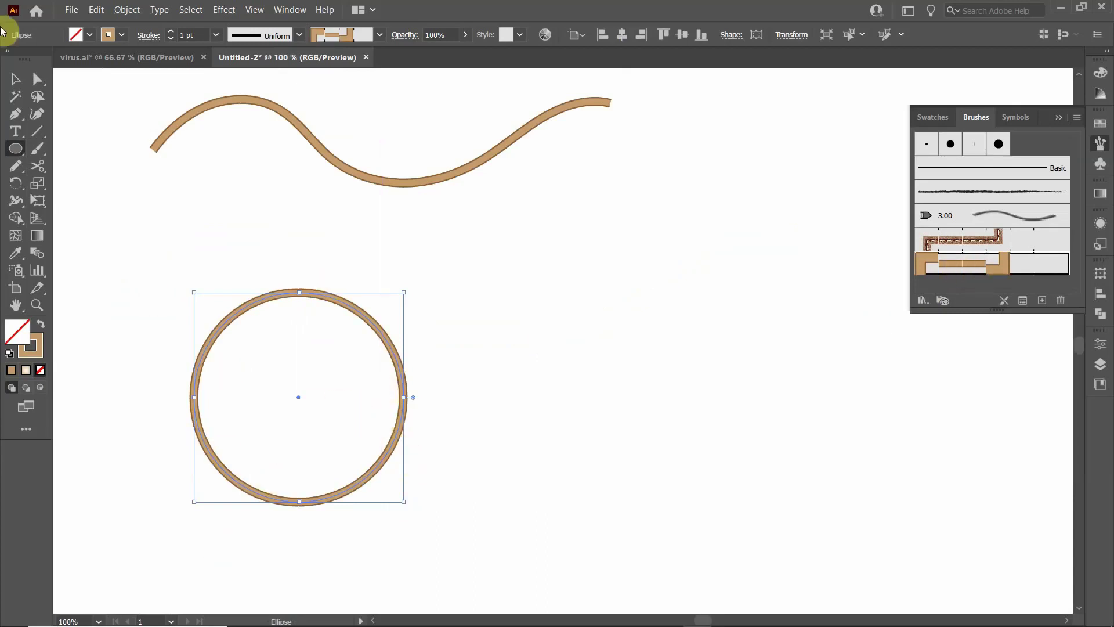
click(16, 80)
click(464, 275)
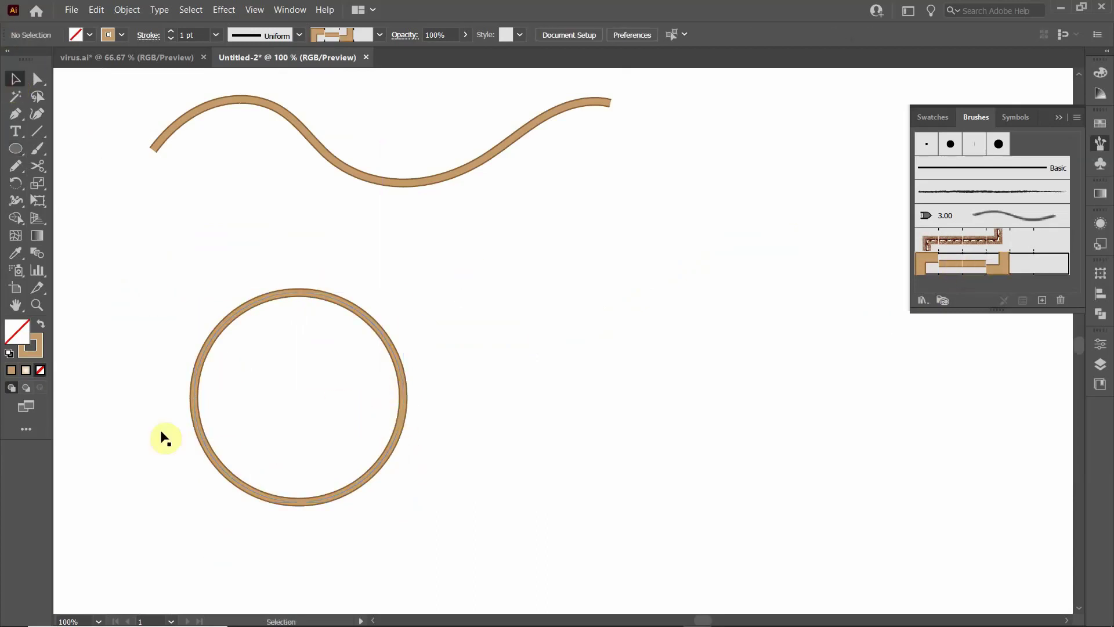
click(352, 309)
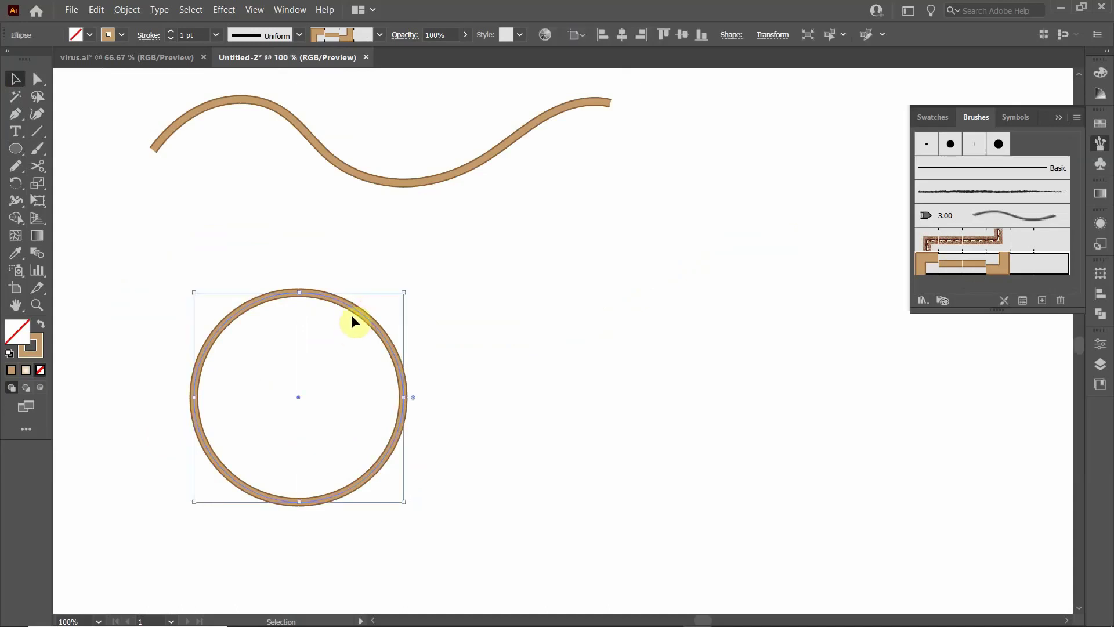
- Give the circle a radial gradient from white at the centre to pale tan at the edge, then deselect it
click(1101, 196)
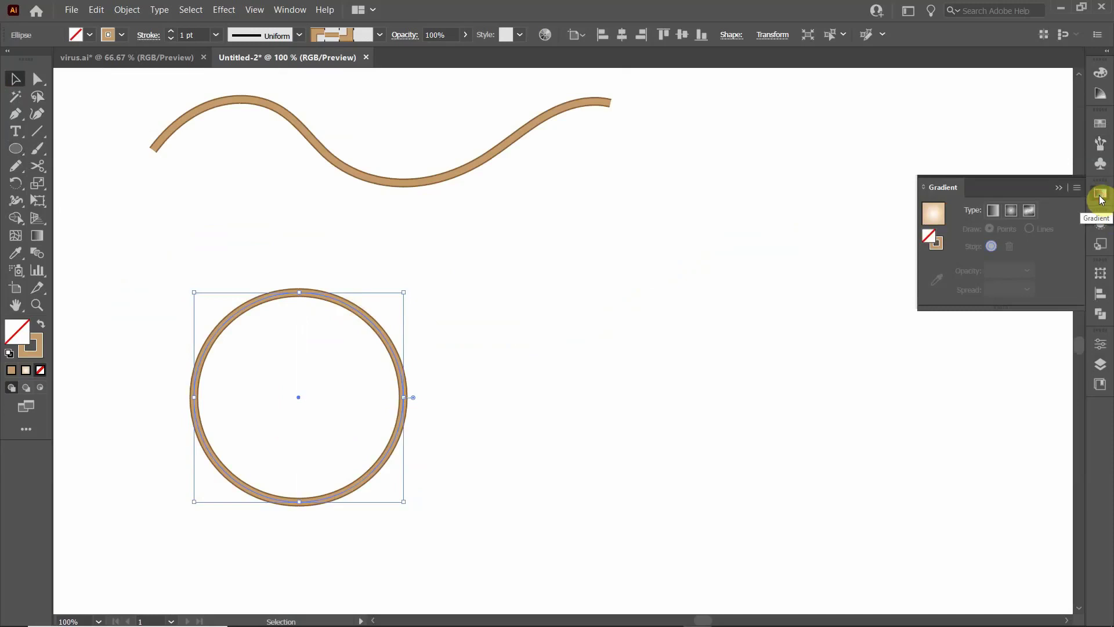
click(1008, 213)
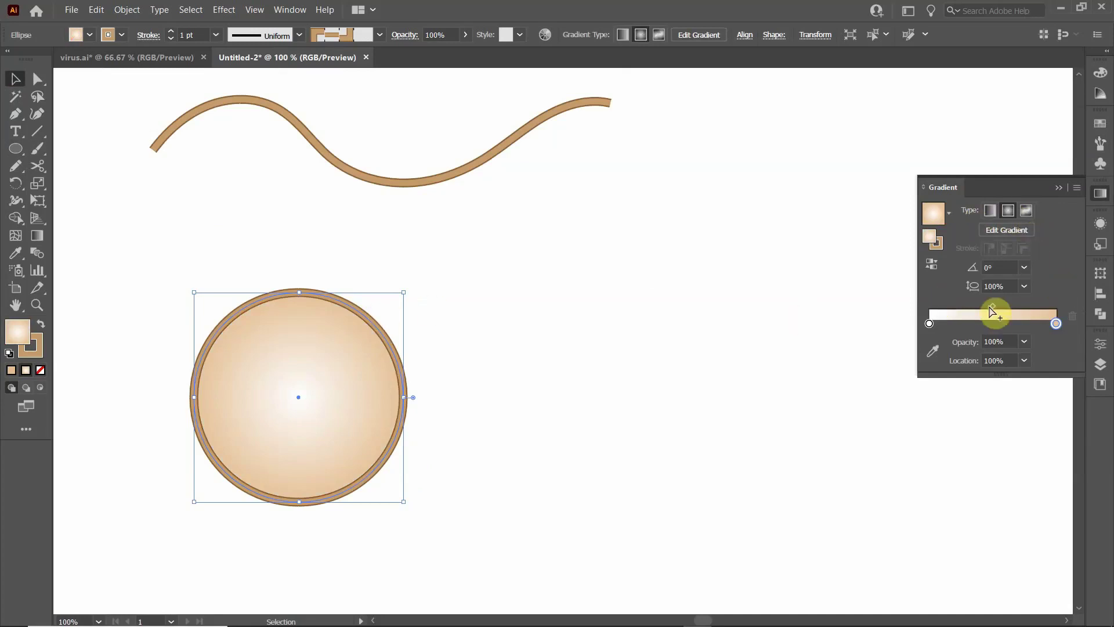
double_click(1056, 323)
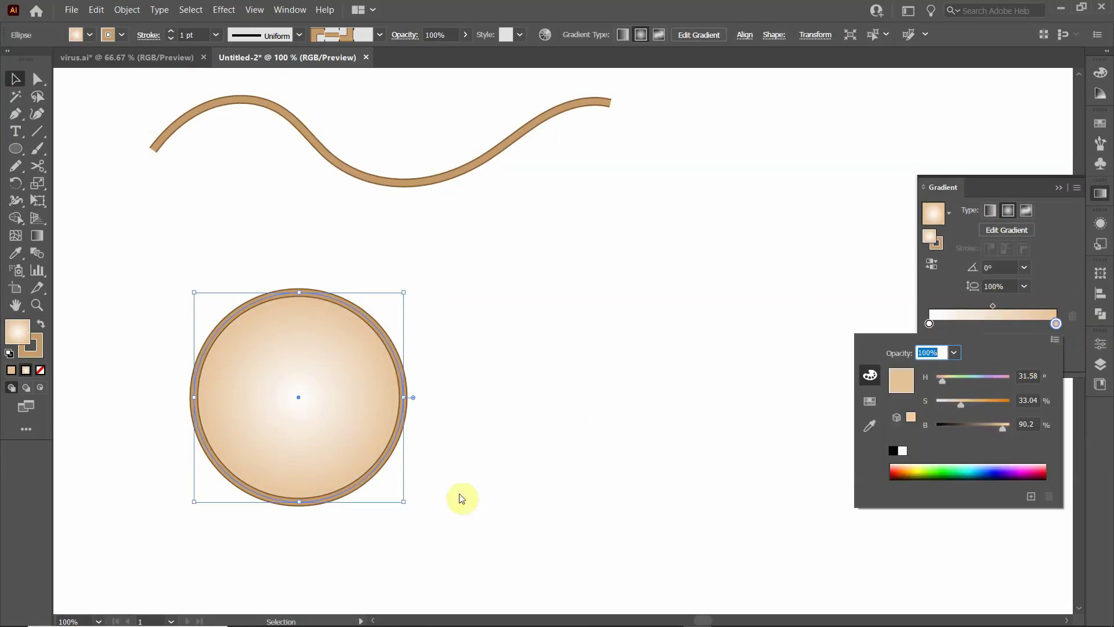
click(1060, 266)
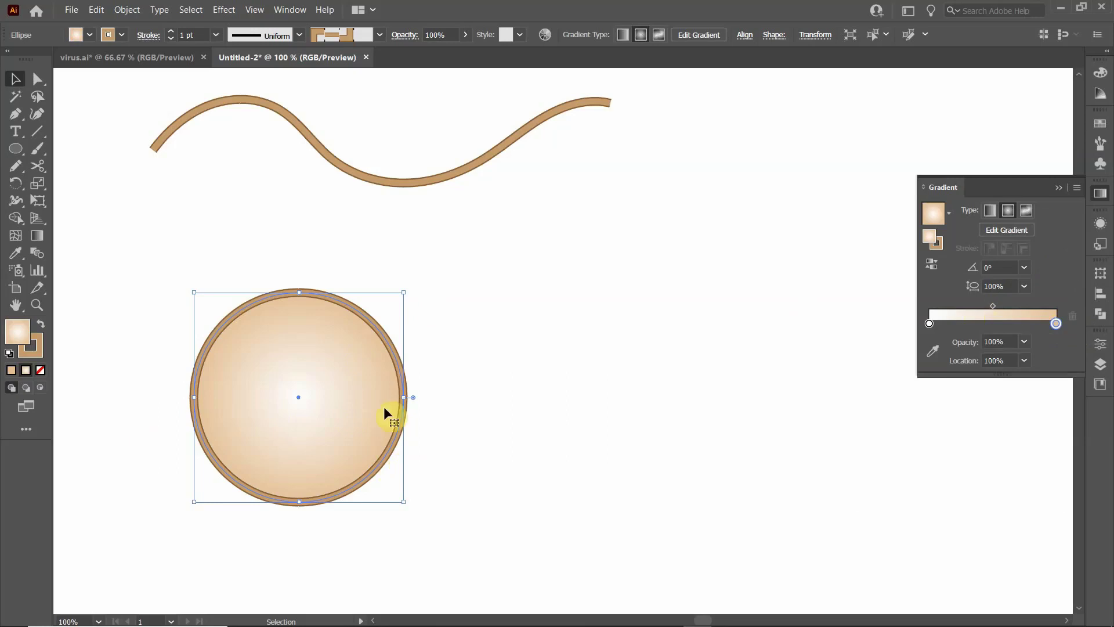
click(13, 80)
click(353, 256)
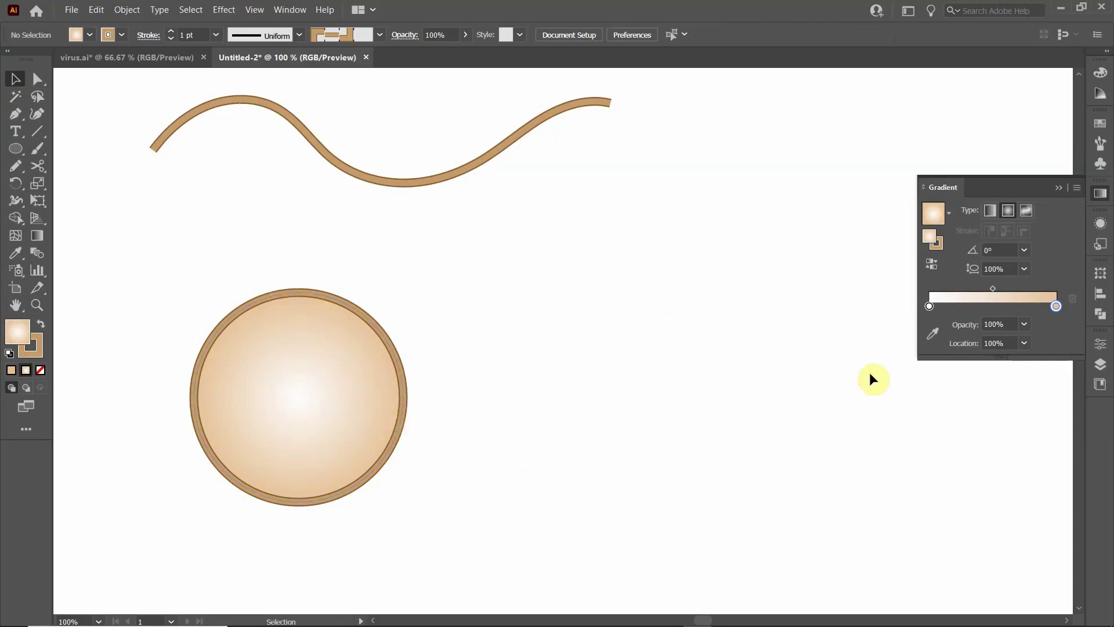
- Draw a closed, irregular membrane blob freehand with the Pencil tool and centre it in view
click(20, 152)
click(20, 153)
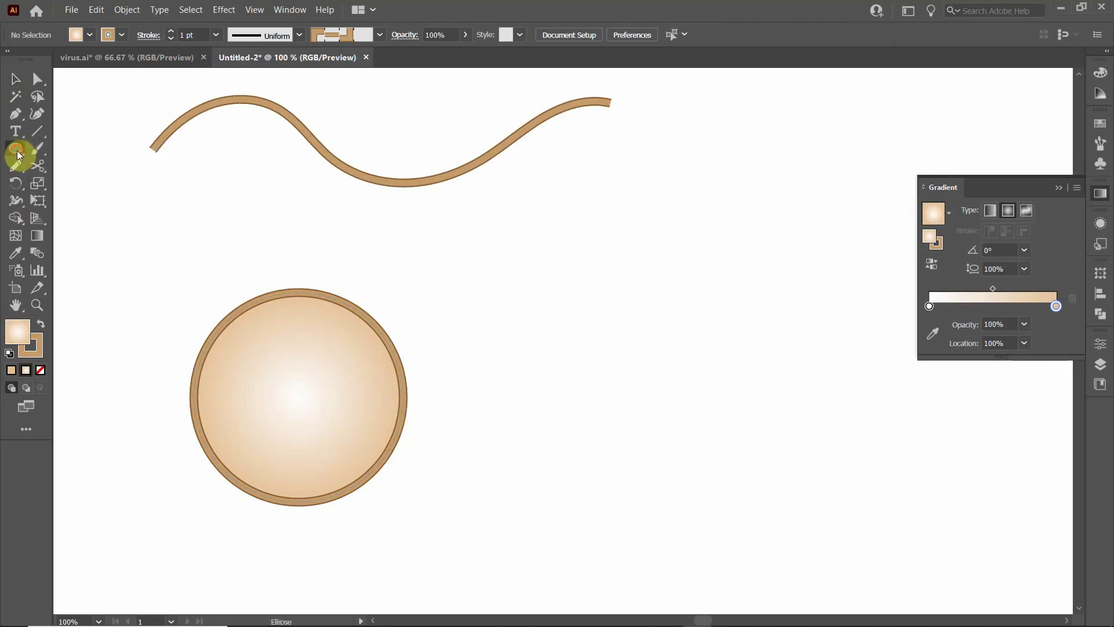
click(10, 170)
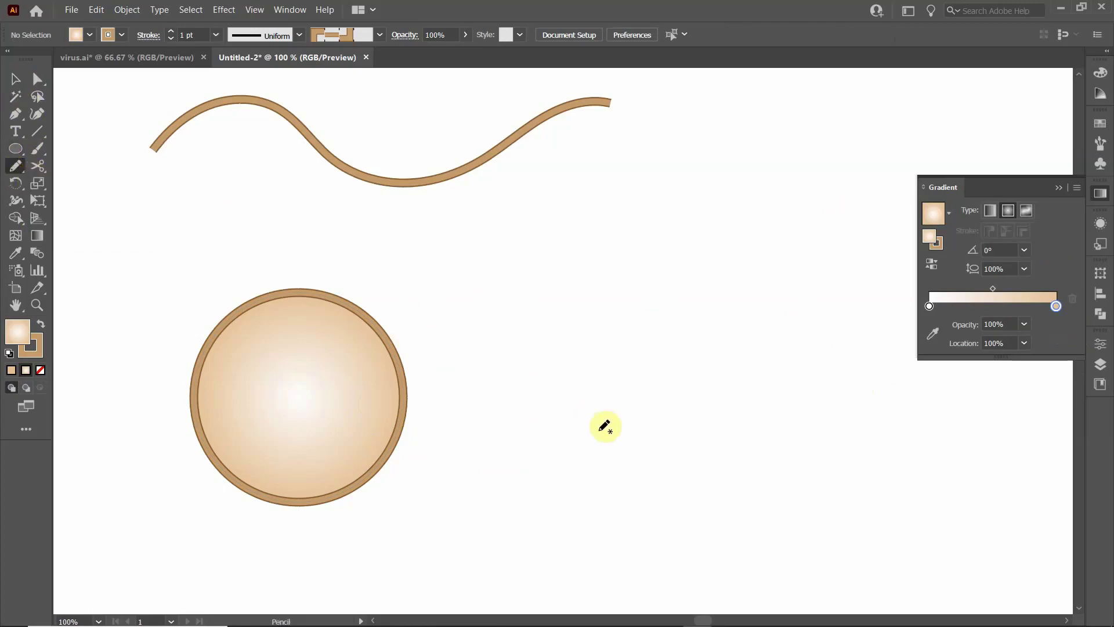
mouse_move(633, 427)
mouse_down()
mouse_move(587, 392)
mouse_move(548, 322)
mouse_move(564, 258)
mouse_move(595, 235)
mouse_move(721, 210)
mouse_move(911, 109)
mouse_move(973, 118)
mouse_move(1016, 166)
mouse_move(1020, 235)
mouse_move(961, 308)
mouse_move(882, 354)
mouse_move(810, 373)
mouse_move(709, 423)
mouse_move(633, 427)
mouse_up()
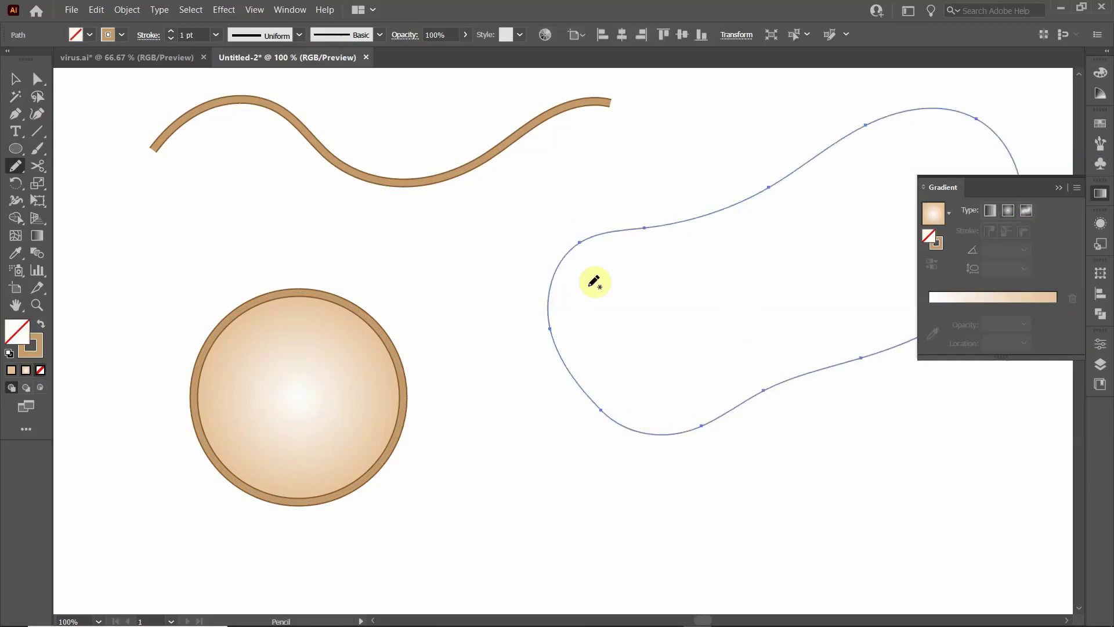
key(space)
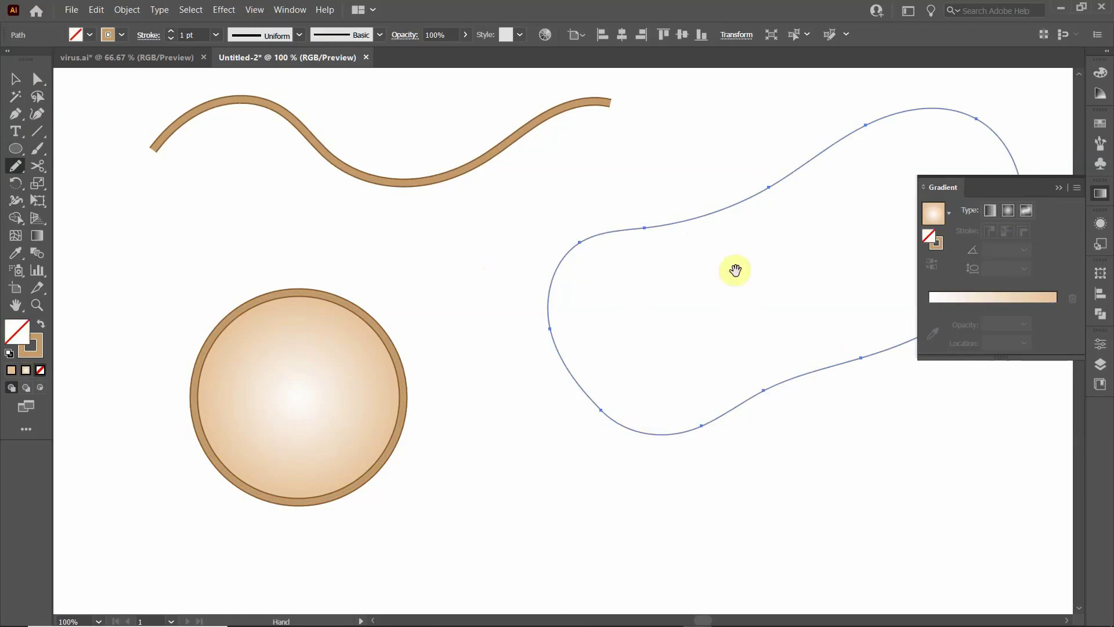
drag(737, 268, 569, 319)
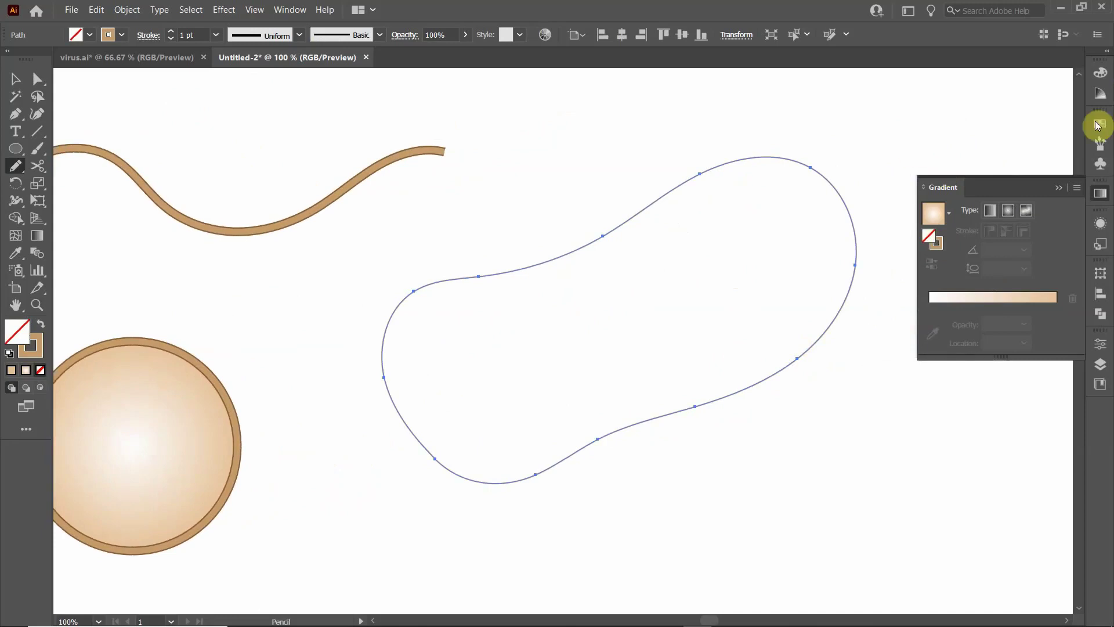
- Apply Pattern Brush 1 to the blob's outline
click(10, 81)
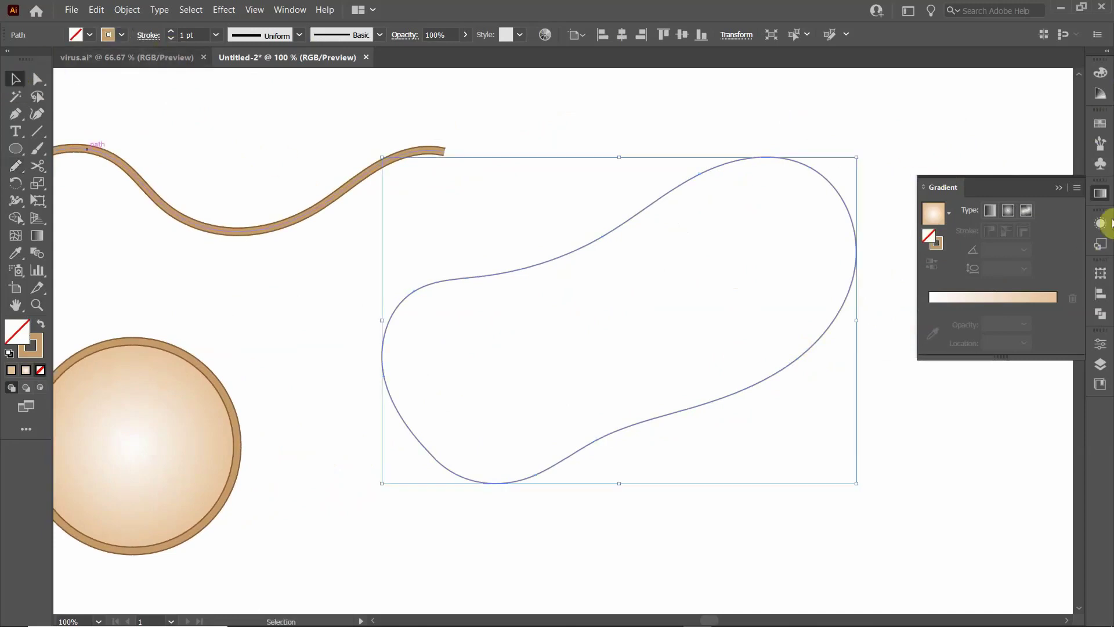
click(1100, 143)
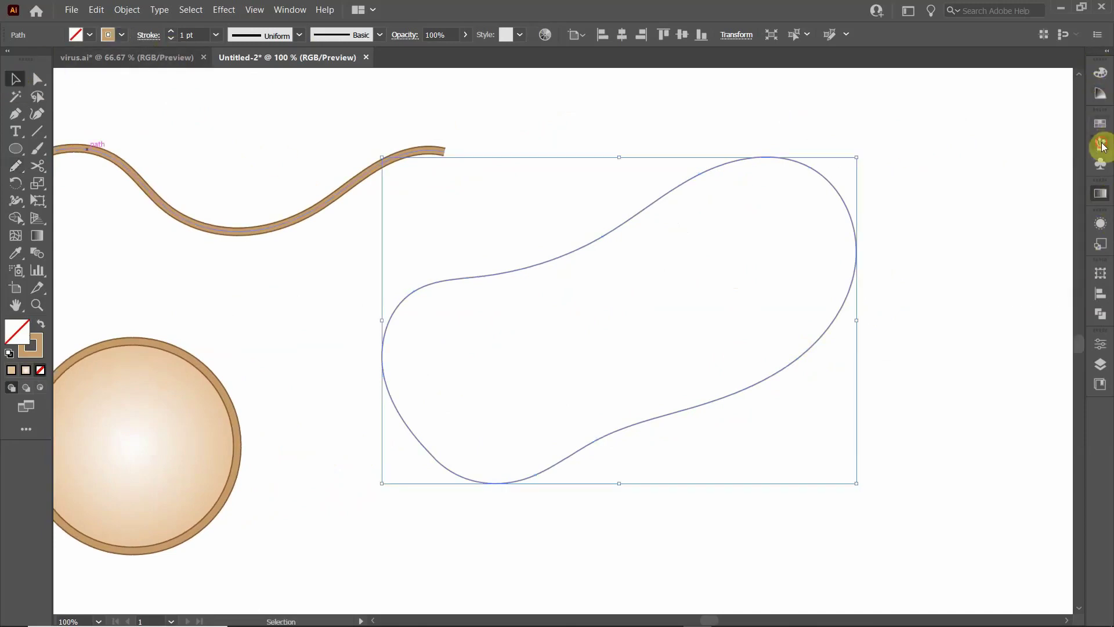
click(981, 264)
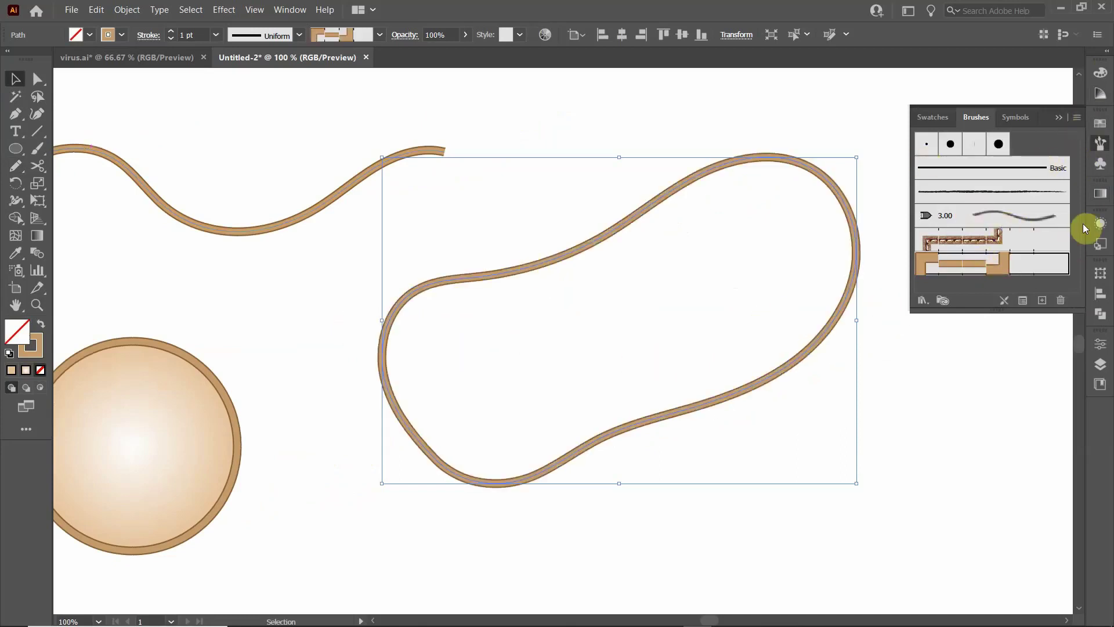
- Fill the blob with a Freeform gradient in Lines mode, placing three points from left to upper right
click(1099, 195)
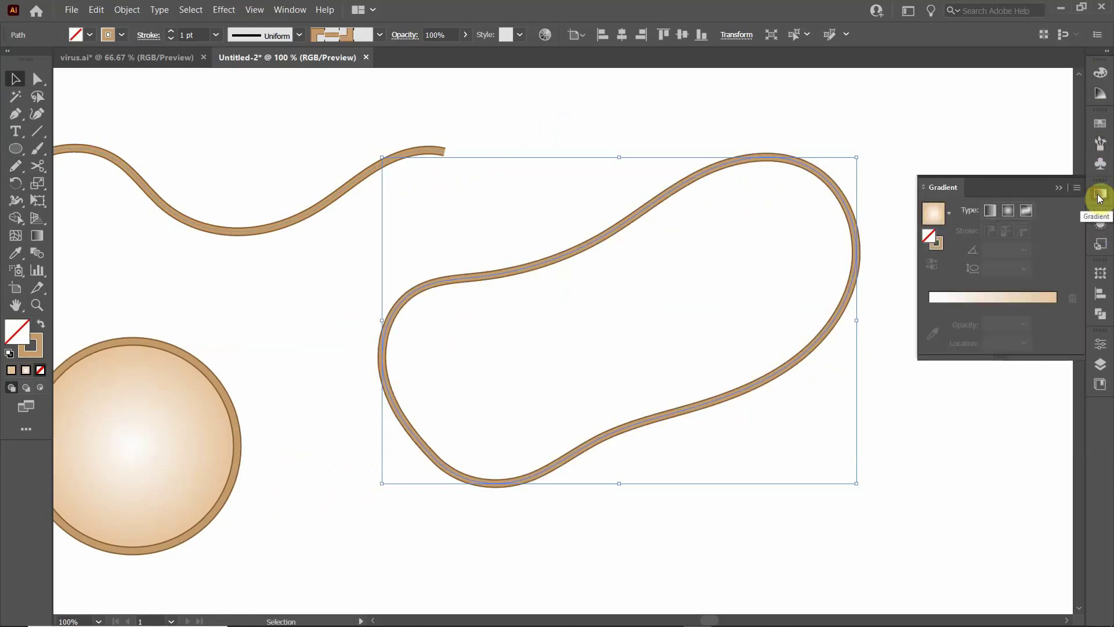
click(1025, 210)
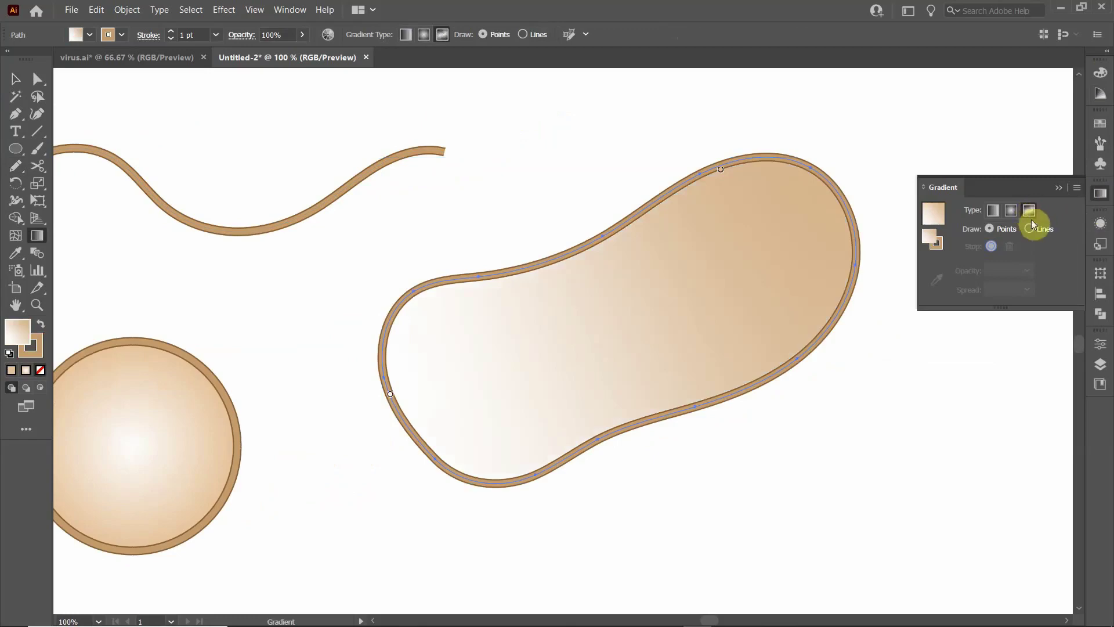
click(1030, 231)
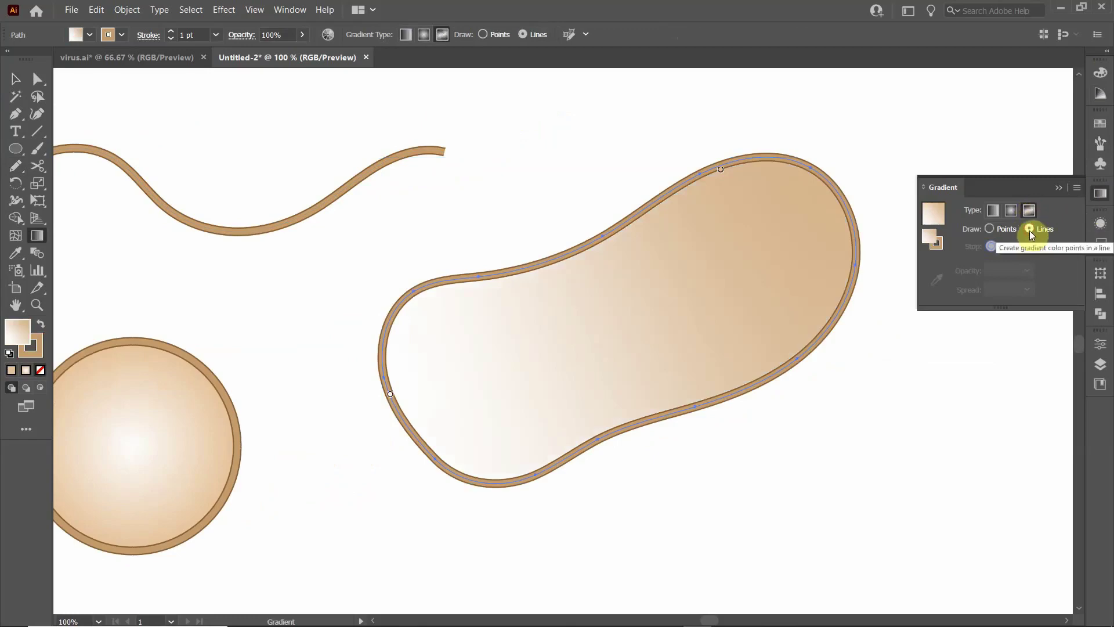
click(460, 327)
click(616, 286)
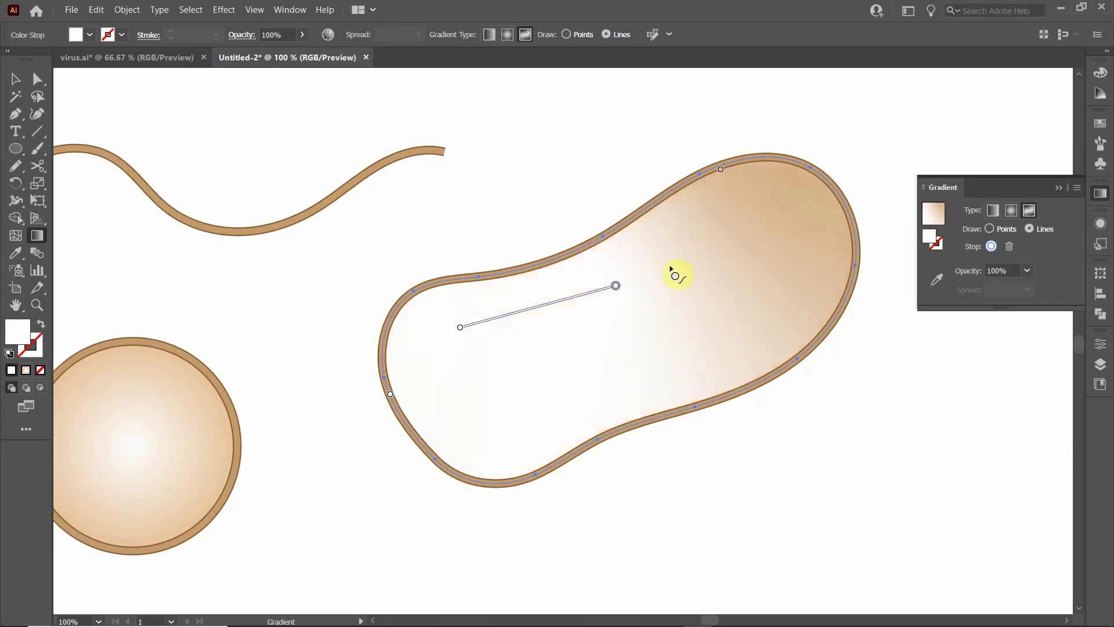
click(736, 212)
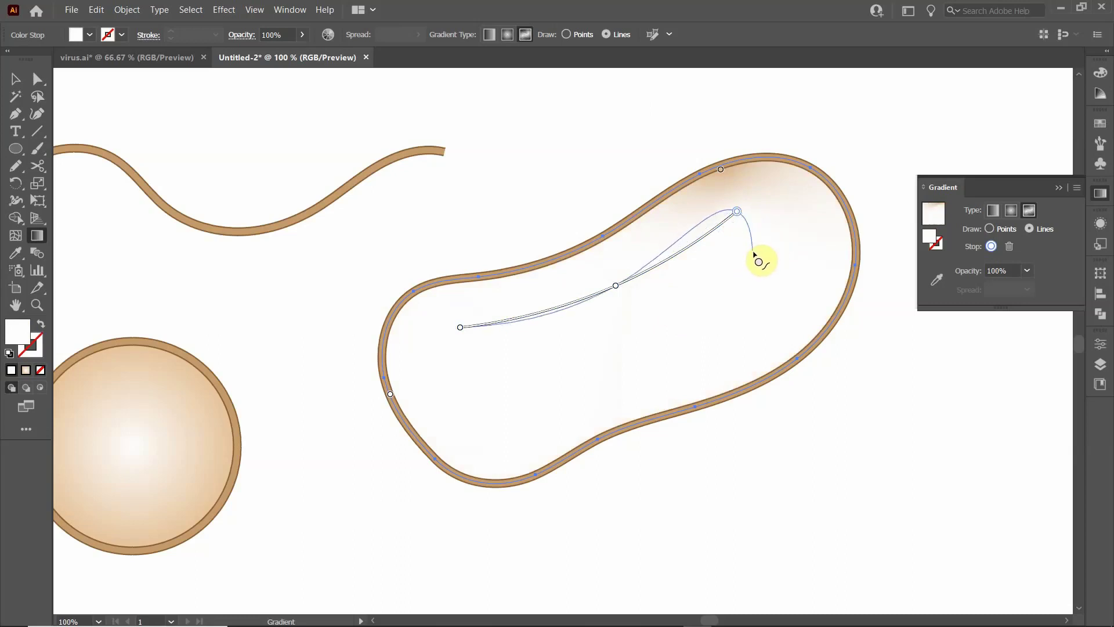
key(Escape)
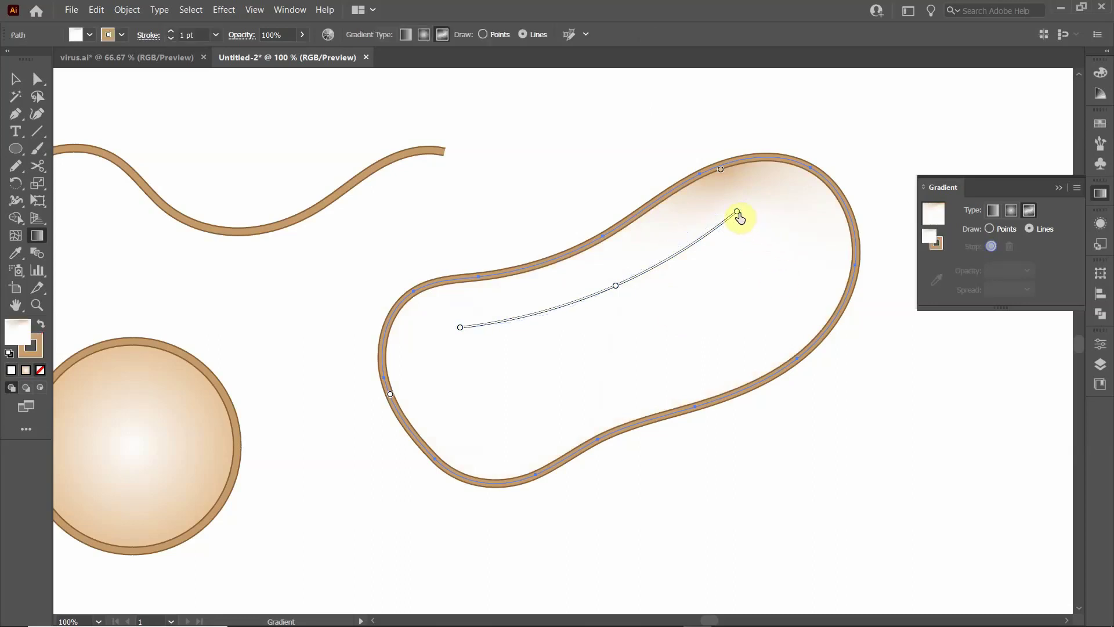
- Tint the upper-right gradient point pale peach with saturation at 18%
double_click(737, 213)
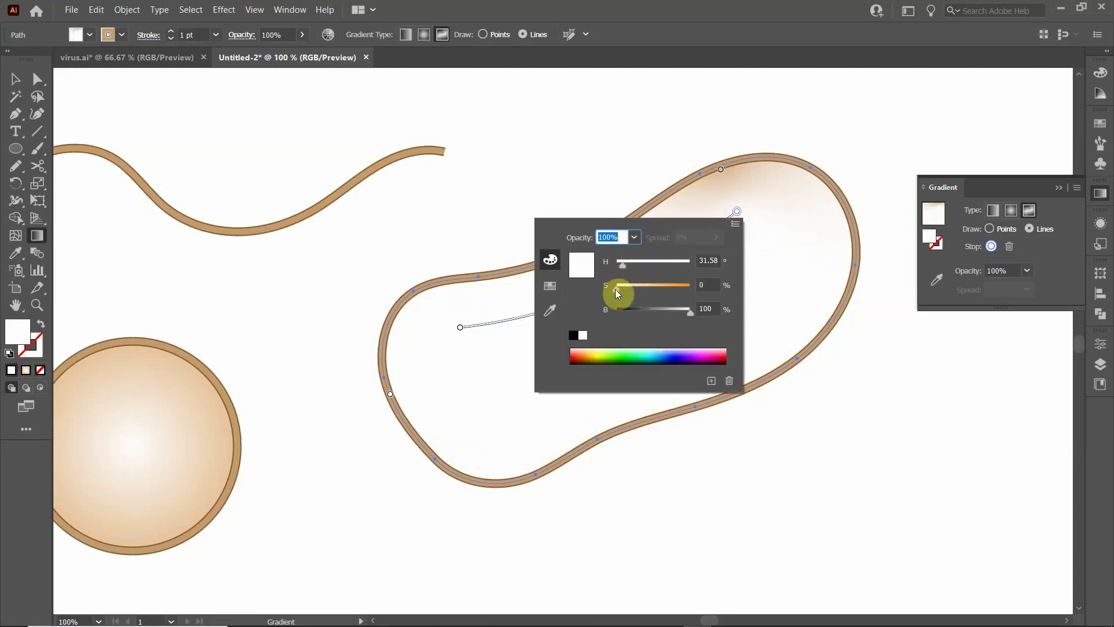
drag(615, 289, 627, 288)
click(766, 228)
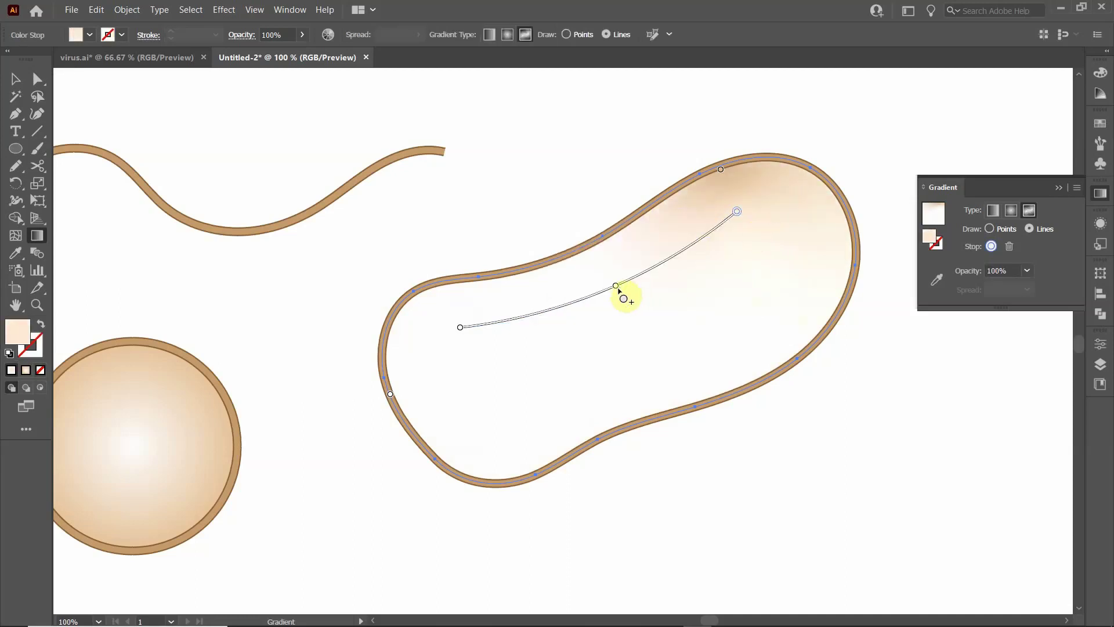
- Remove the other two points and redraw the line from upper right through the middle to lower left
drag(615, 287, 499, 232)
drag(462, 326, 477, 182)
click(736, 212)
click(604, 281)
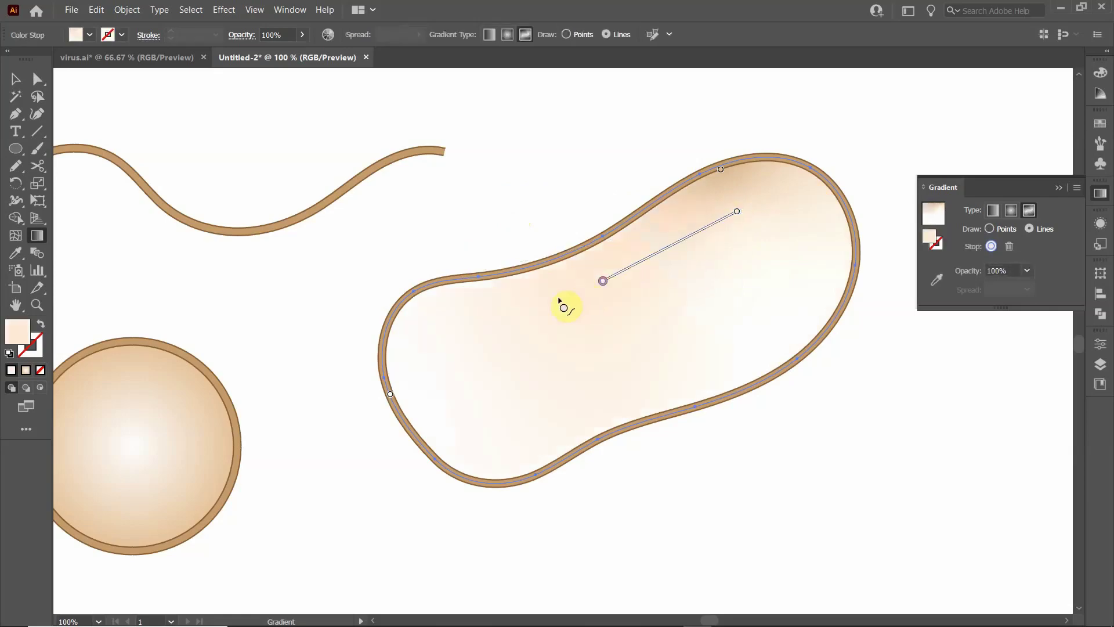
click(455, 328)
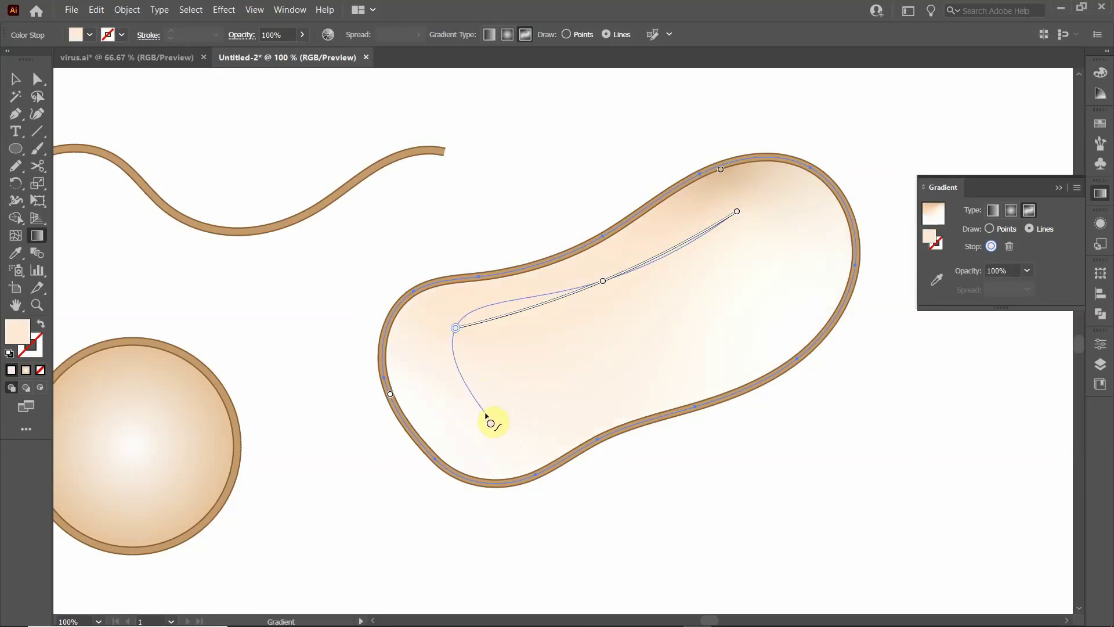
- Add a short two-stop shading line in the lower-left, moving its end stop toward the bottom edge
key(Escape)
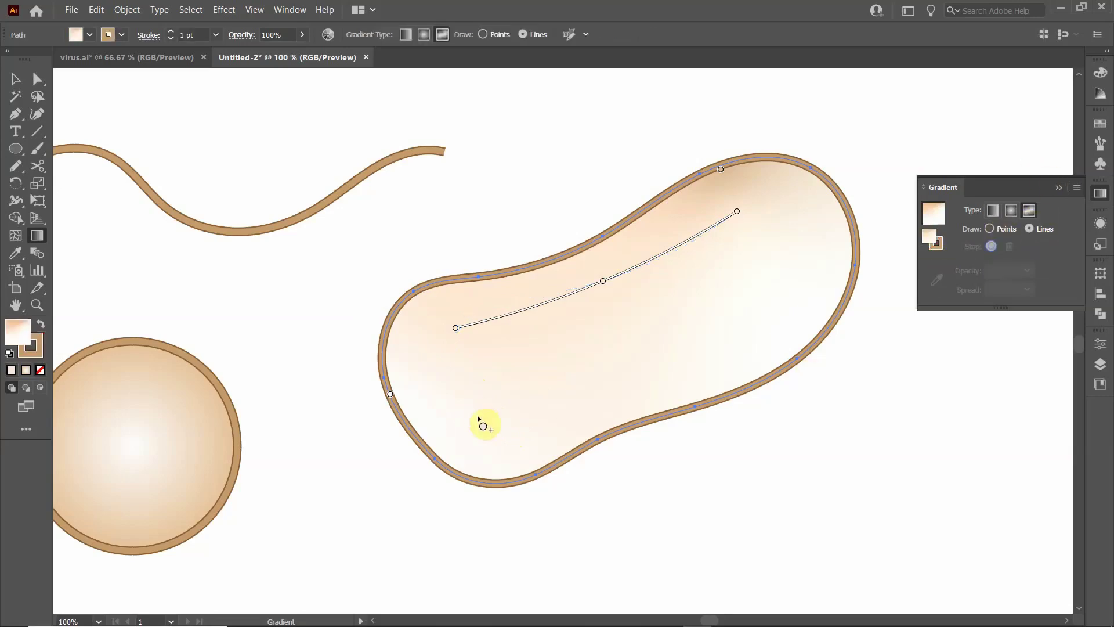
click(441, 412)
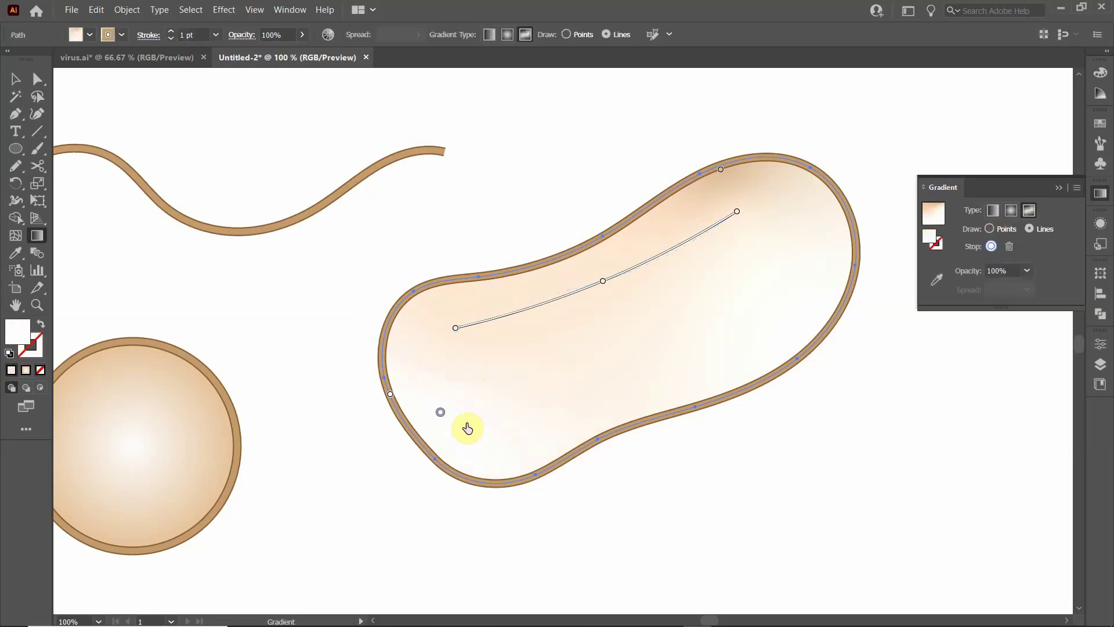
click(537, 418)
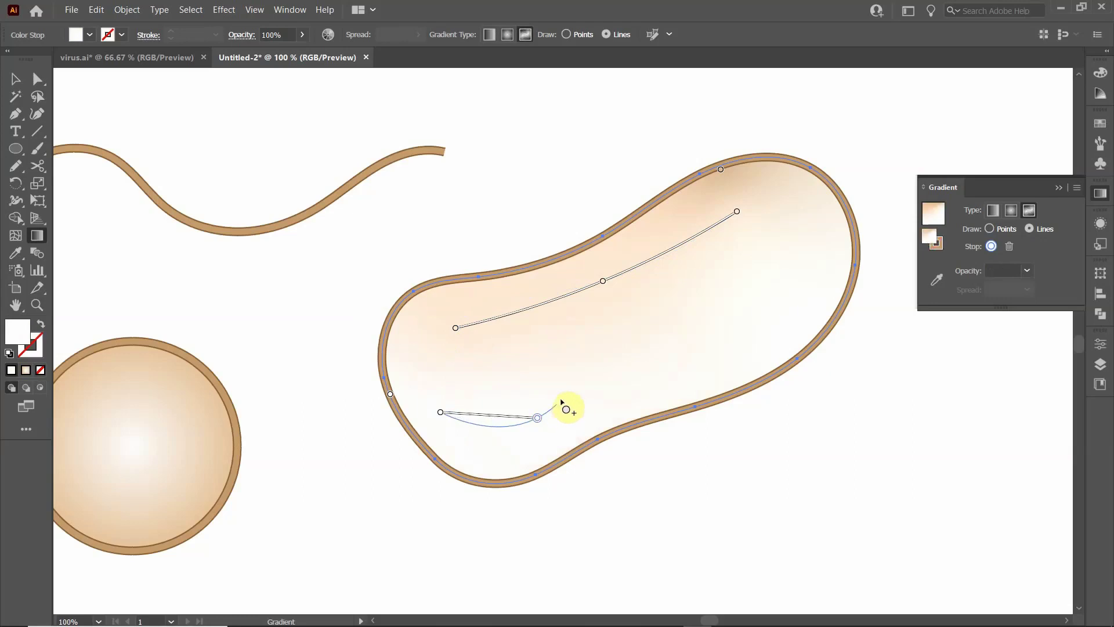
key(Escape)
click(537, 418)
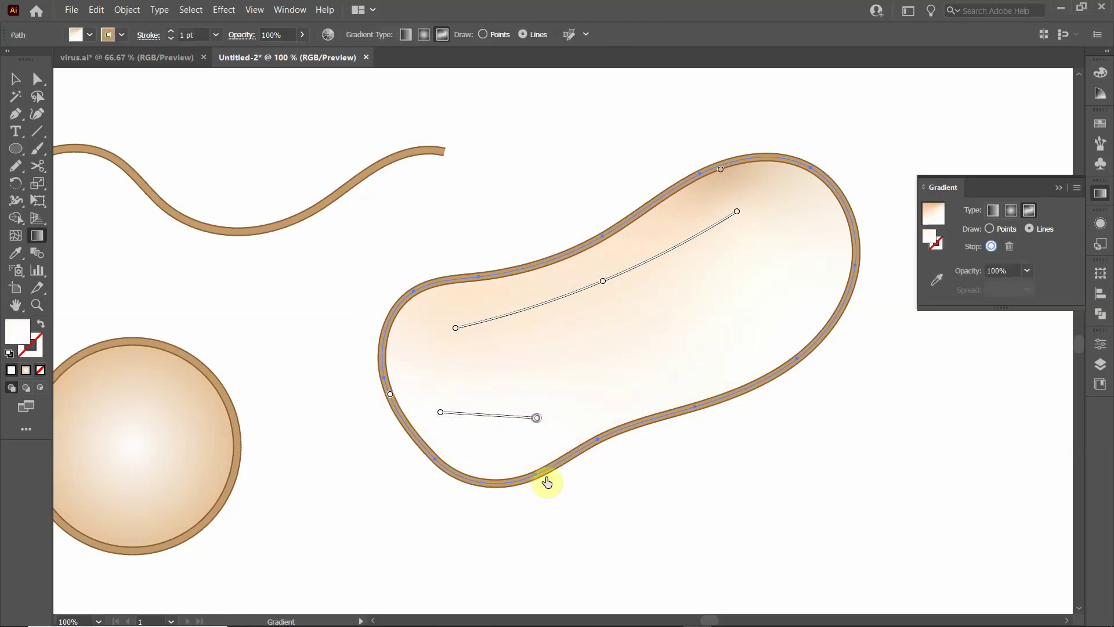
drag(537, 417, 602, 559)
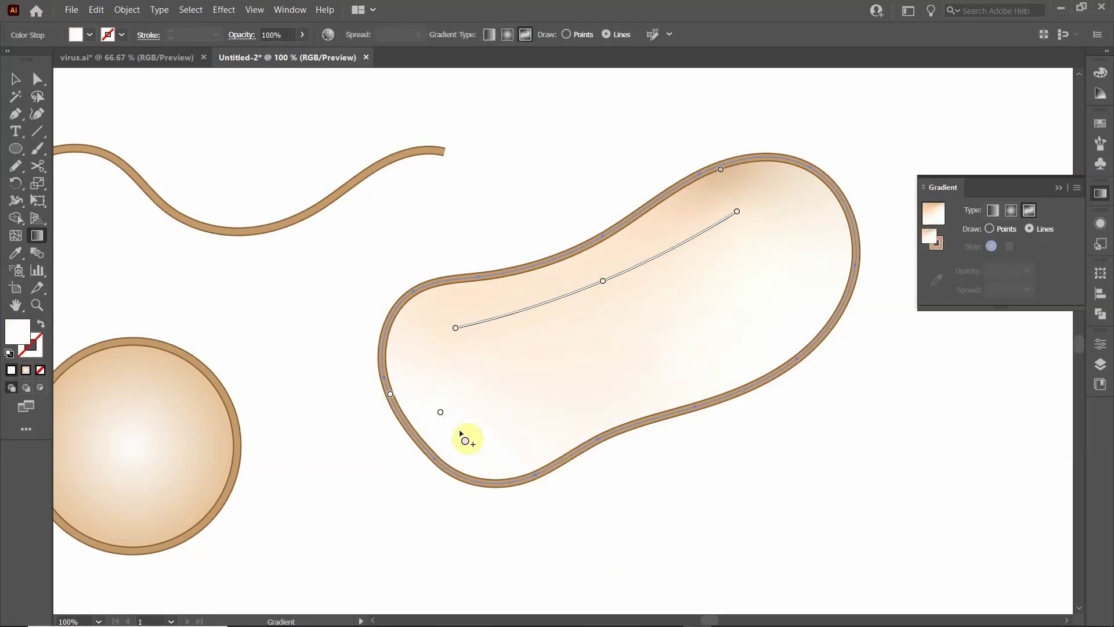
- Set the line's starting stop to a darker tan, HSB 31.76 / 23.5% / 85.1%
click(441, 414)
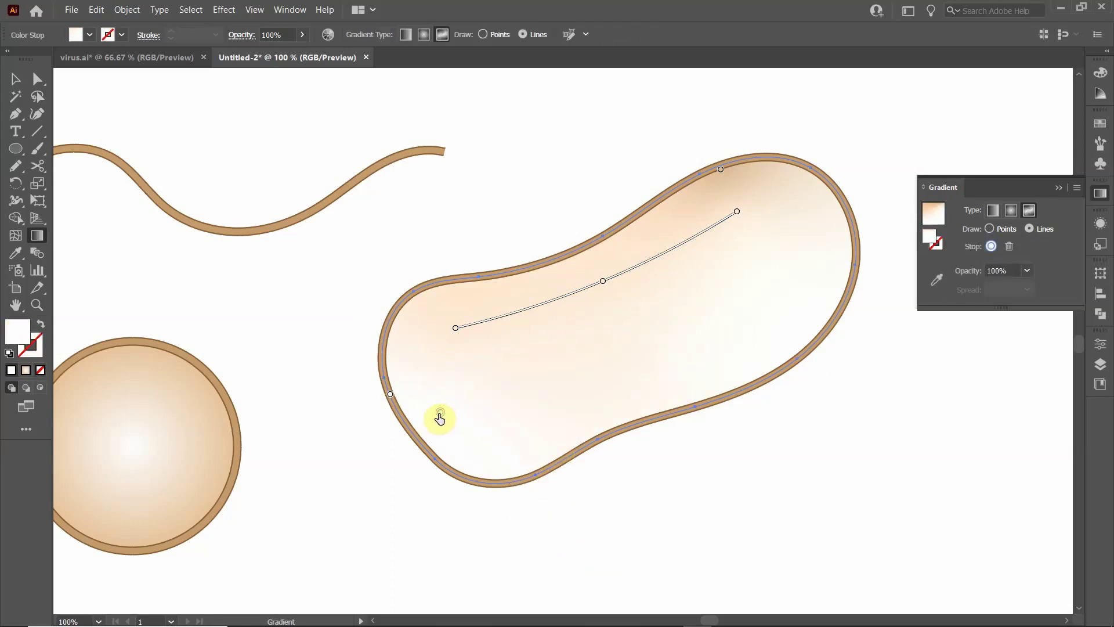
double_click(441, 413)
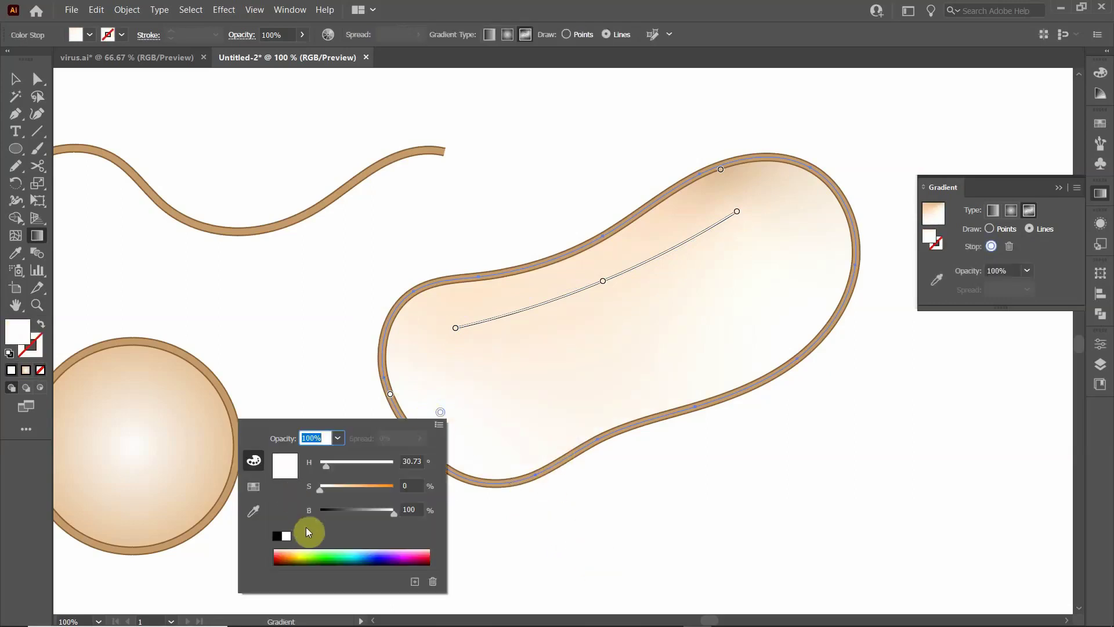
drag(319, 492, 345, 492)
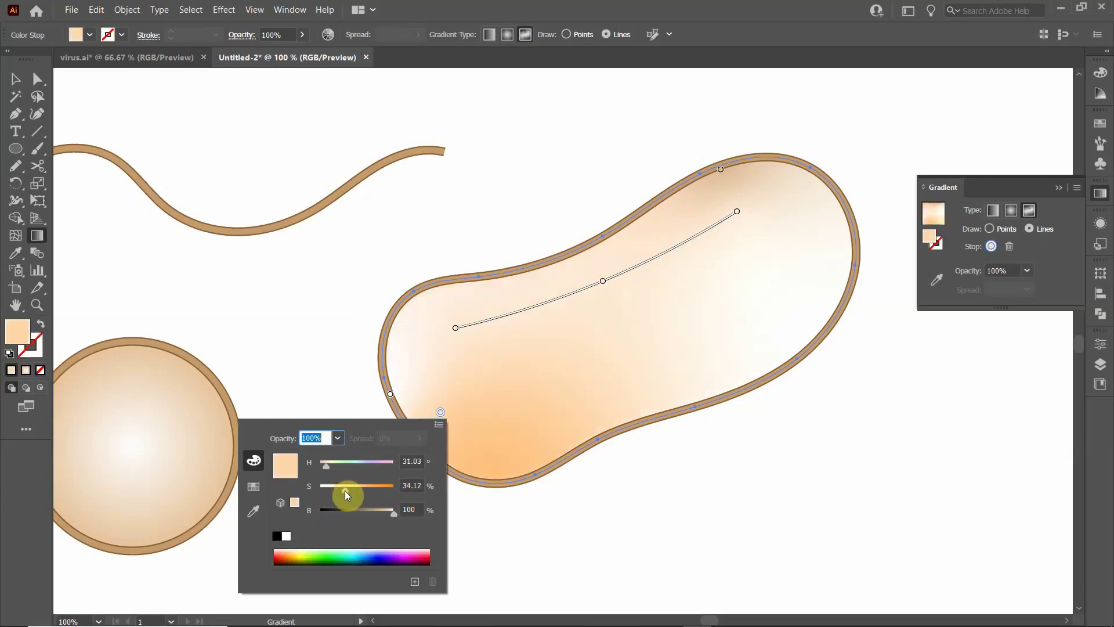
drag(388, 513, 334, 489)
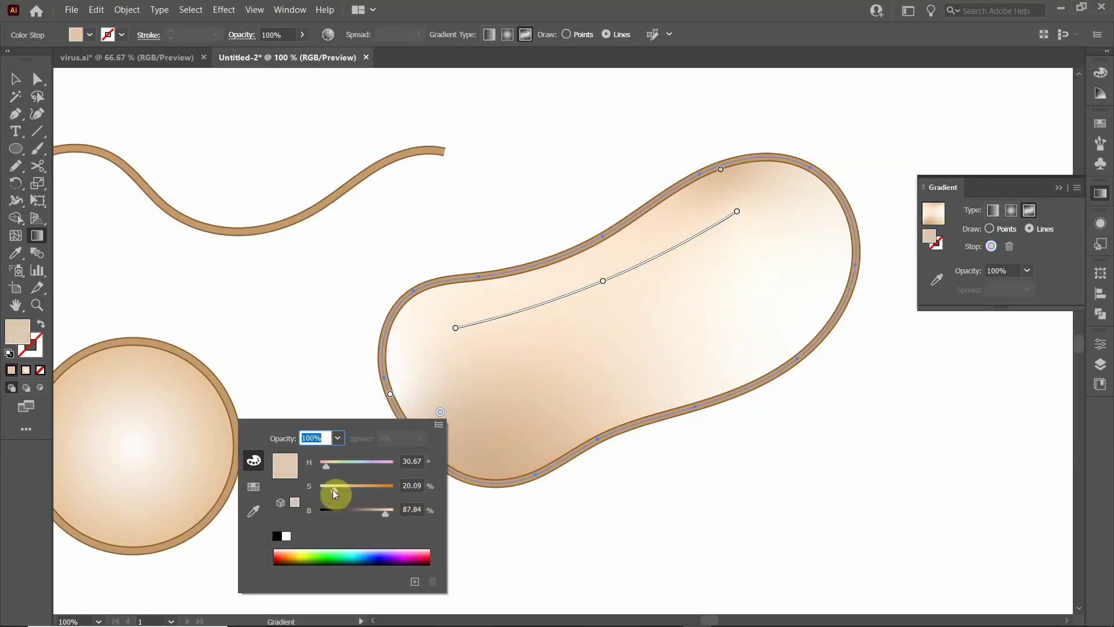
click(336, 489)
drag(382, 514, 380, 514)
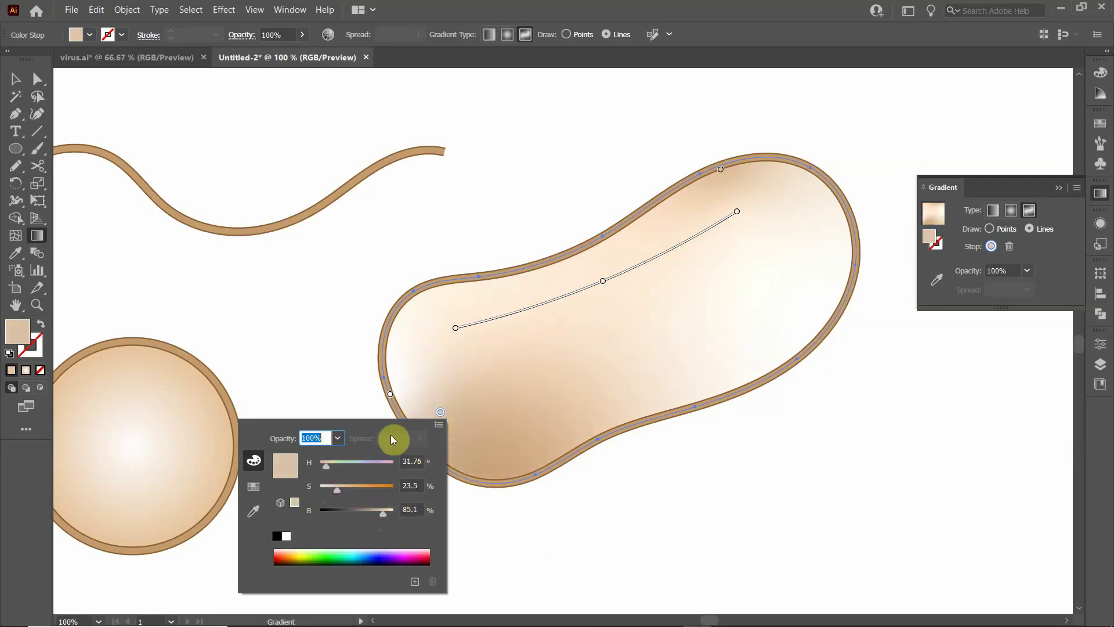
- Shade the underside with a curved line of tan stops from the left edge, along the bottom, to the upper right
click(440, 413)
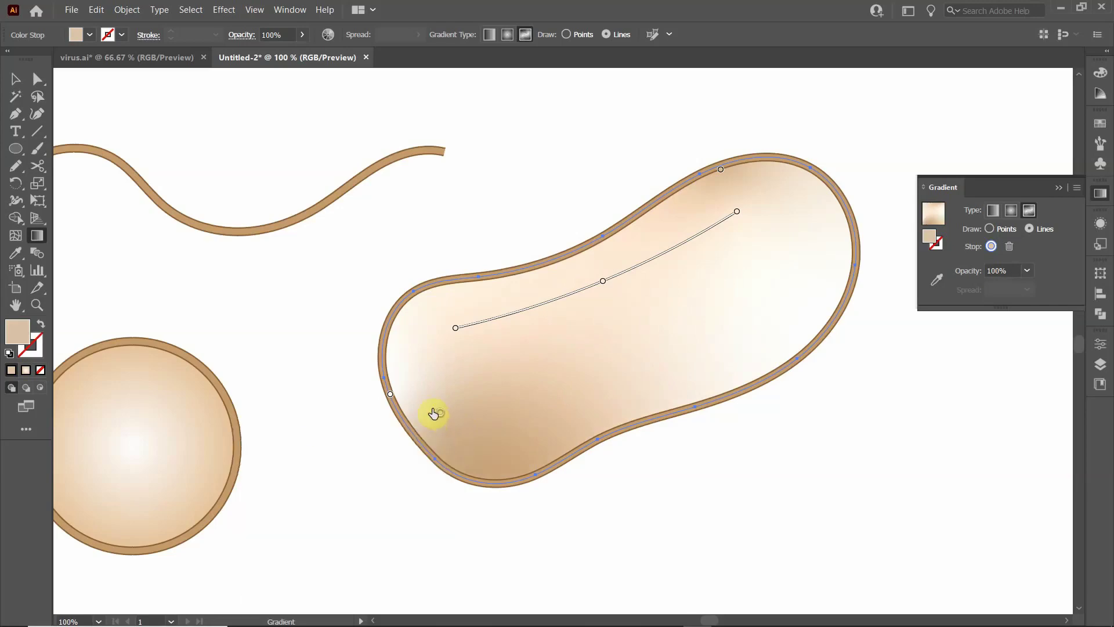
double_click(439, 413)
click(440, 414)
click(415, 398)
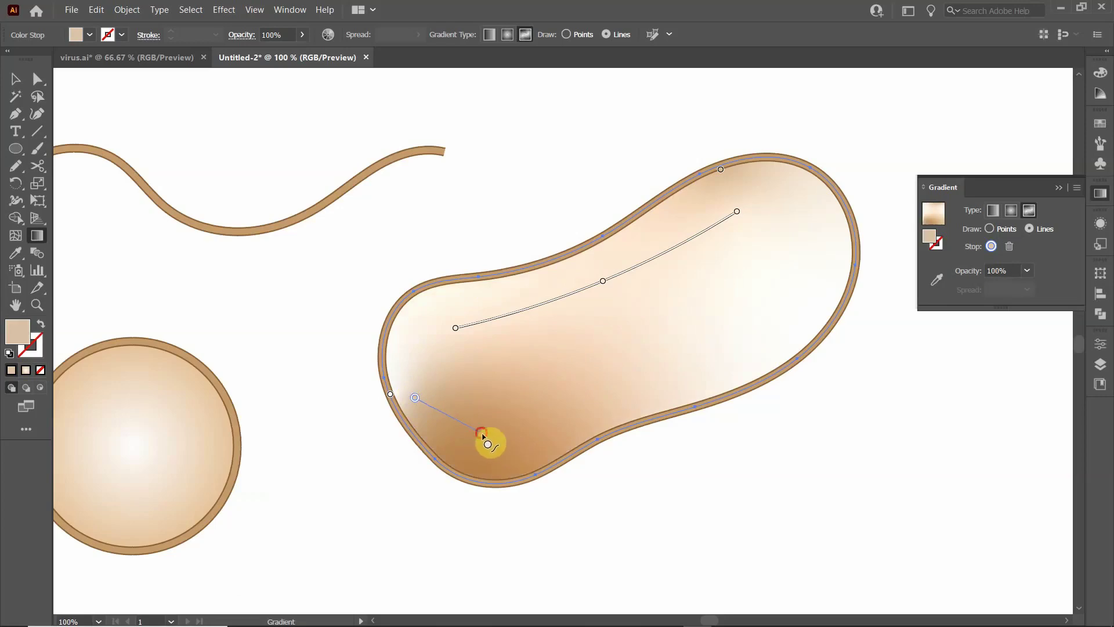
click(481, 432)
click(606, 397)
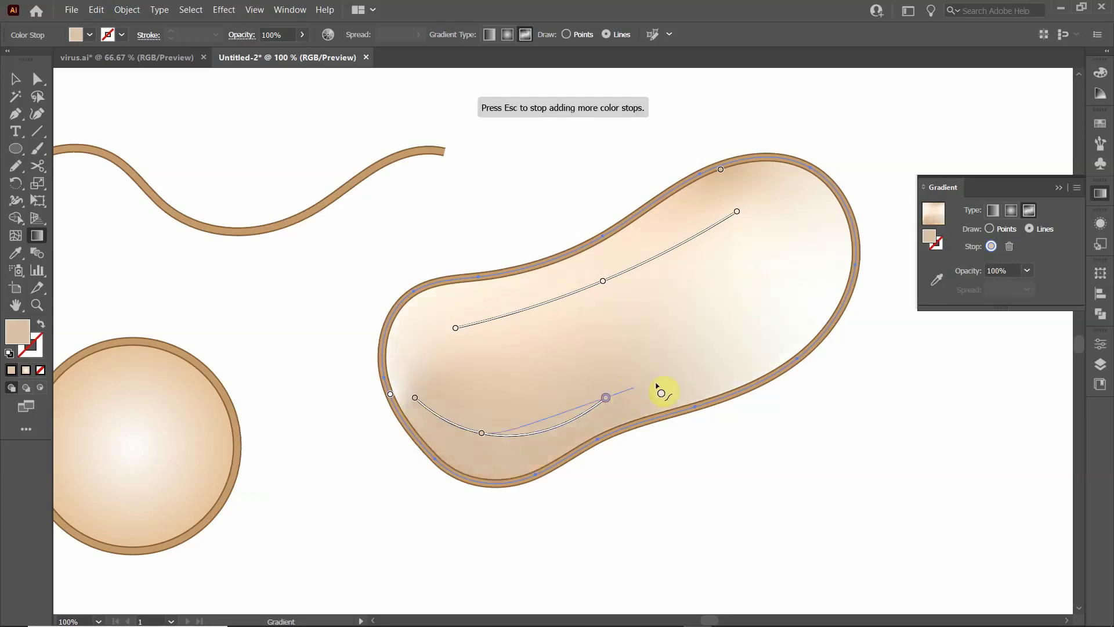
click(728, 355)
click(805, 296)
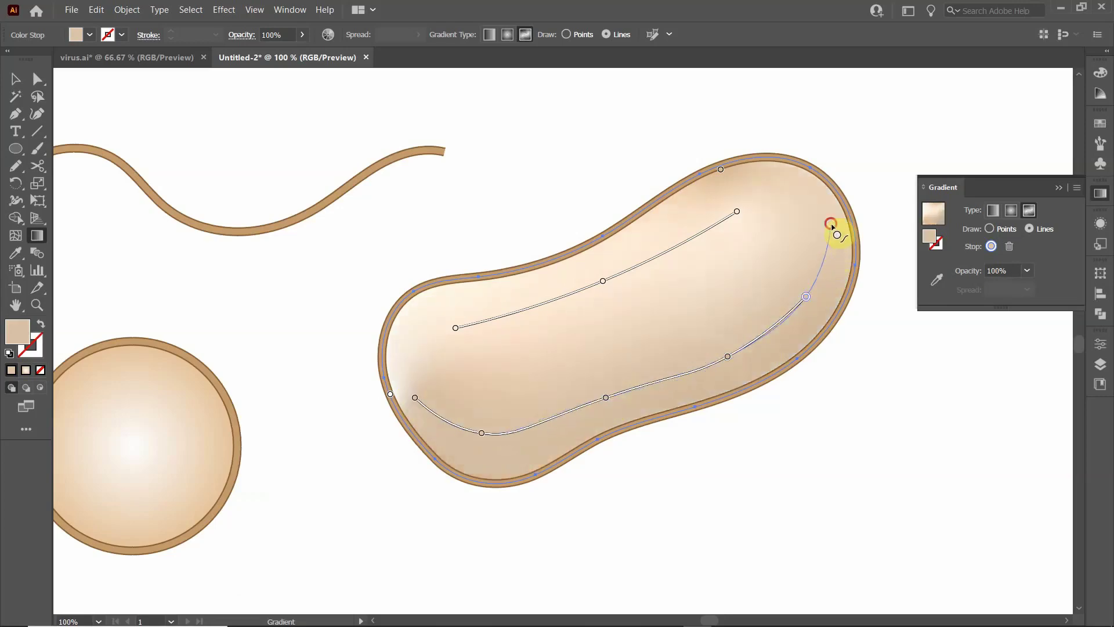
click(831, 223)
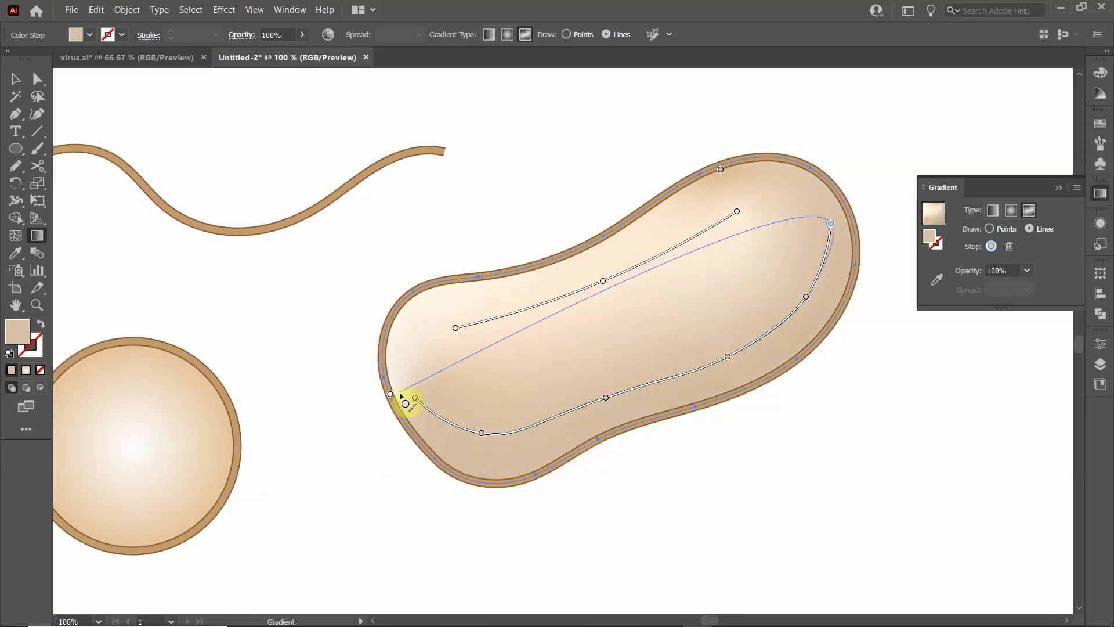
key(Escape)
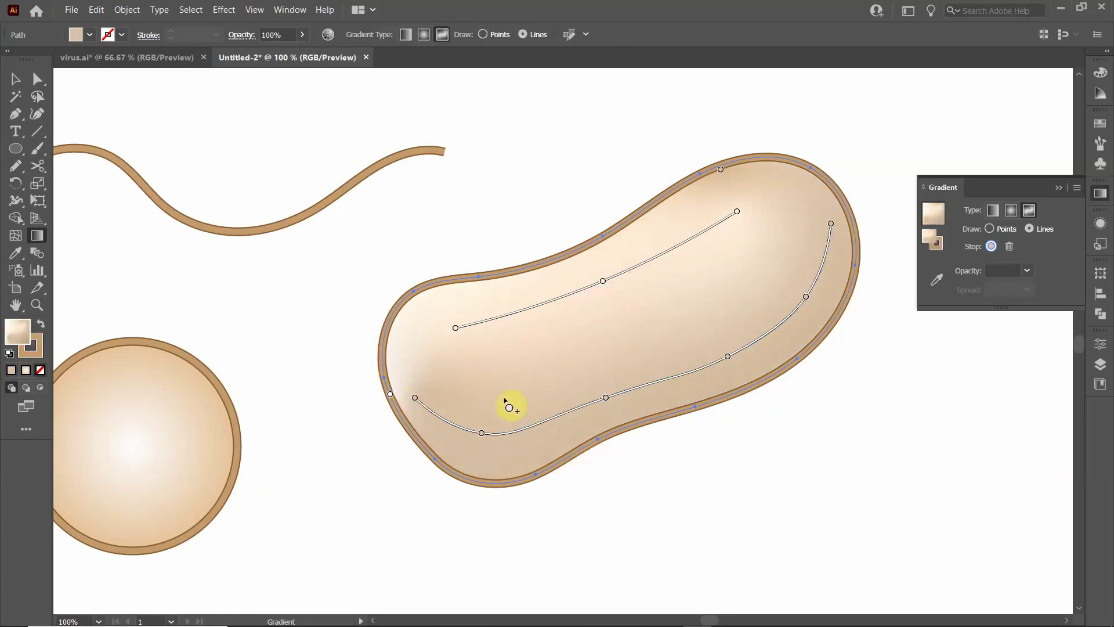
click(414, 397)
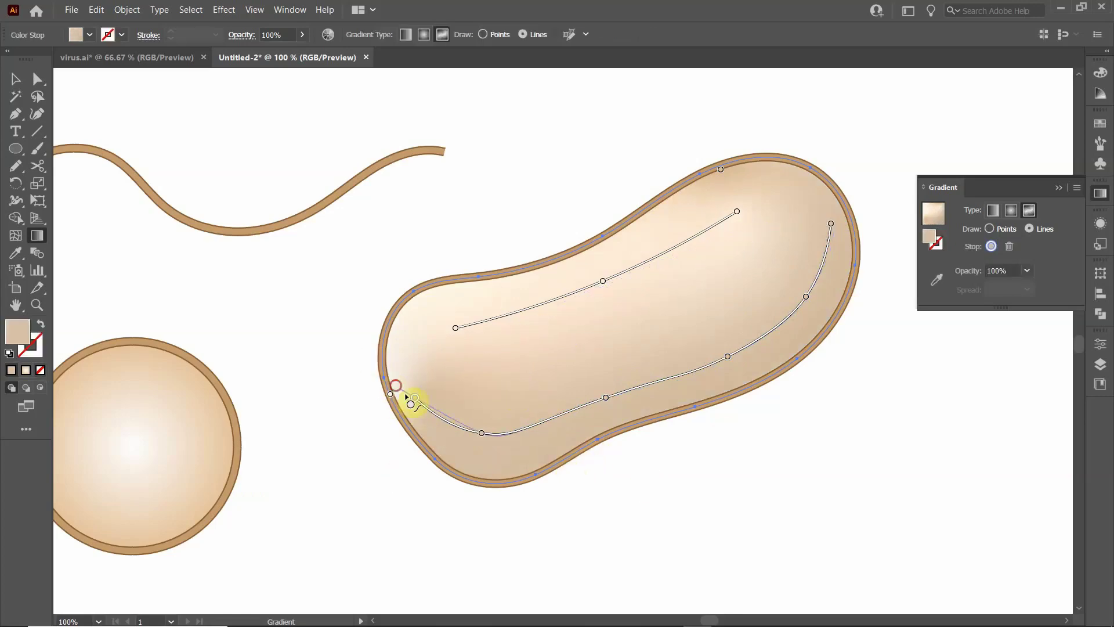
drag(413, 397, 405, 377)
key(Escape)
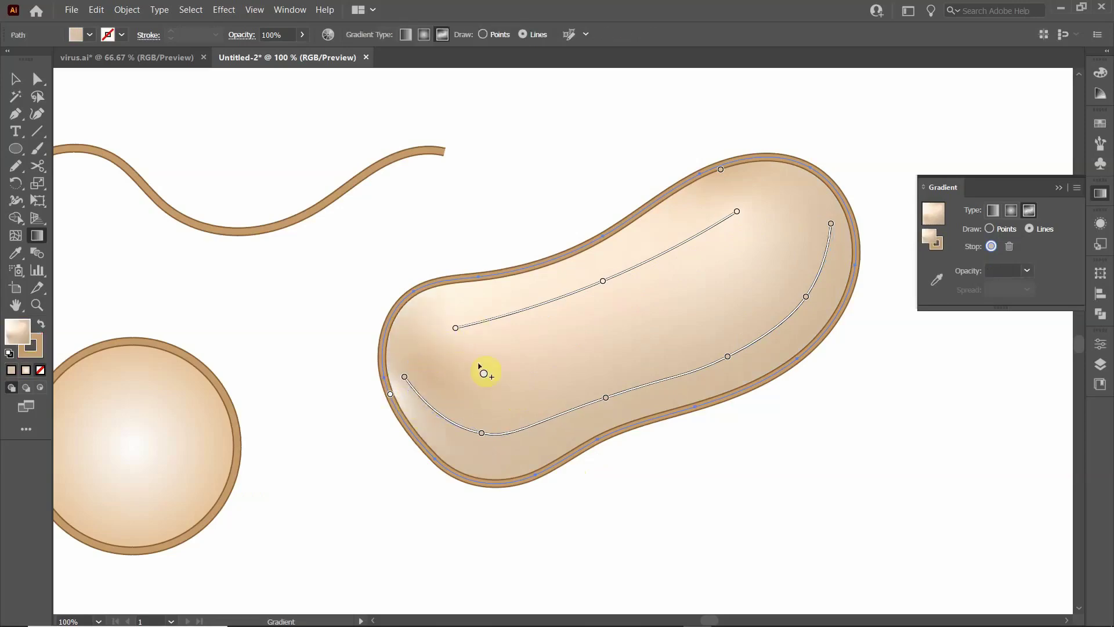
- Bend the upper highlight line by lowering its stops, then deselect to preview the shading
drag(457, 331, 462, 354)
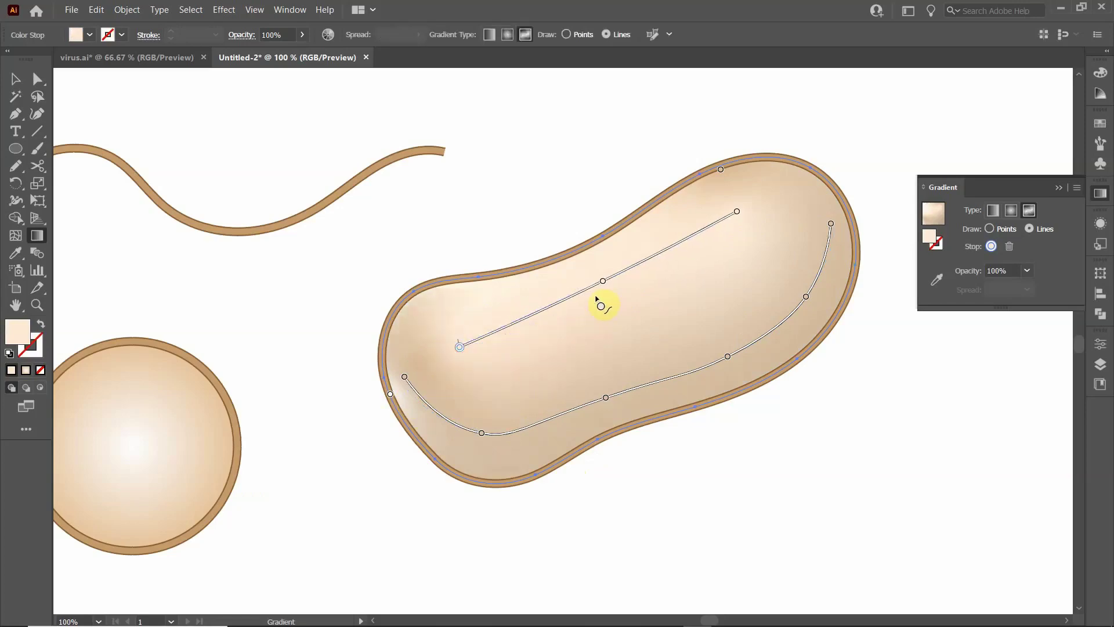
drag(601, 284, 619, 307)
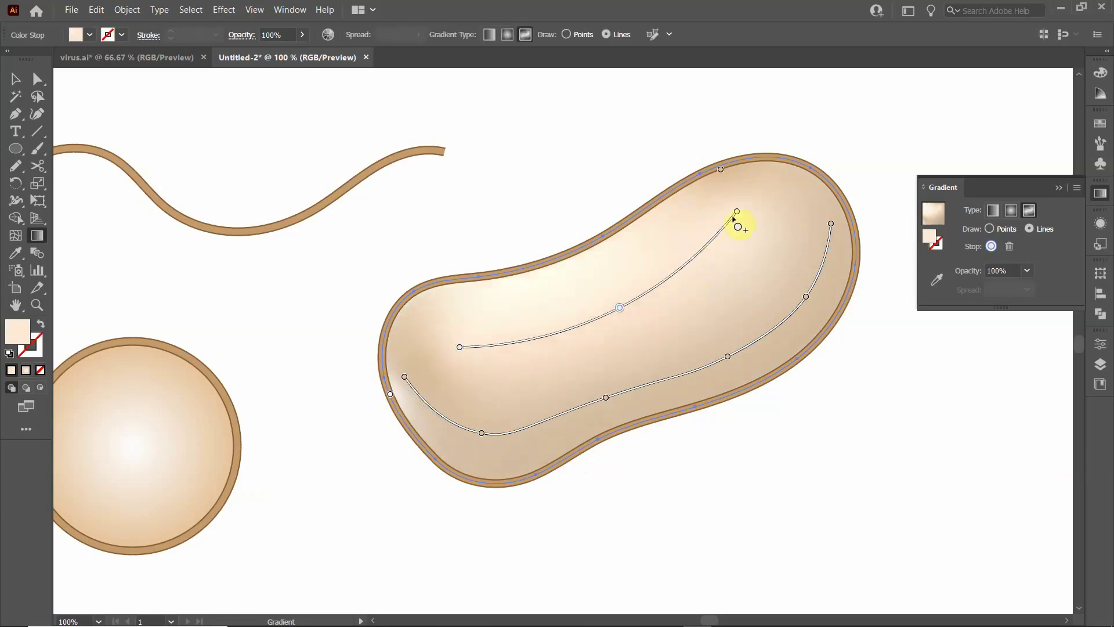
drag(737, 214, 745, 233)
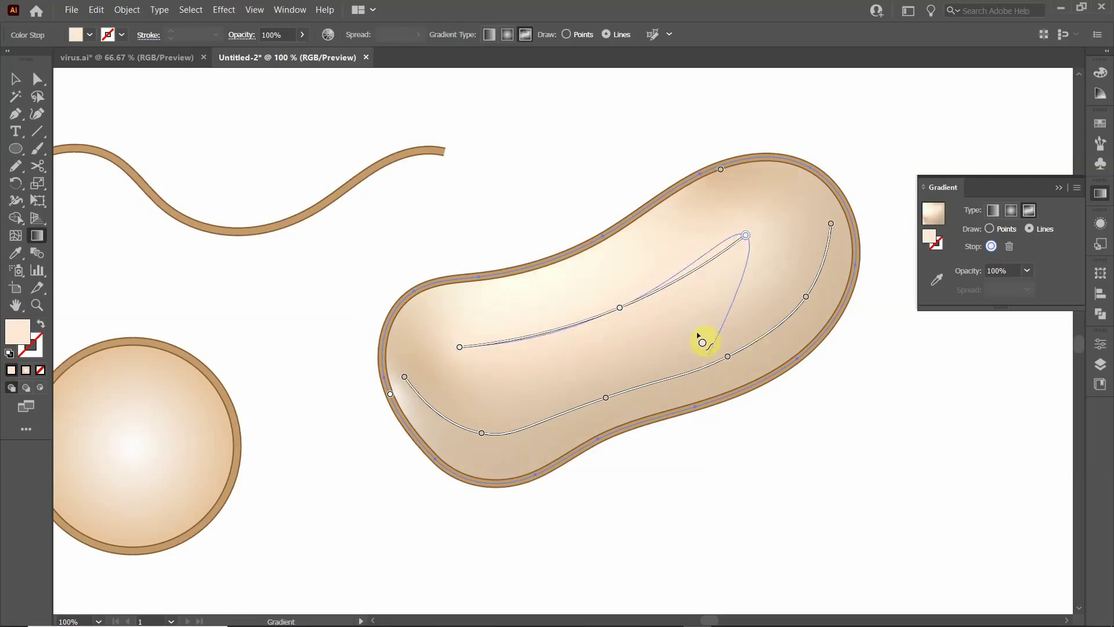
click(522, 332)
click(15, 79)
click(510, 191)
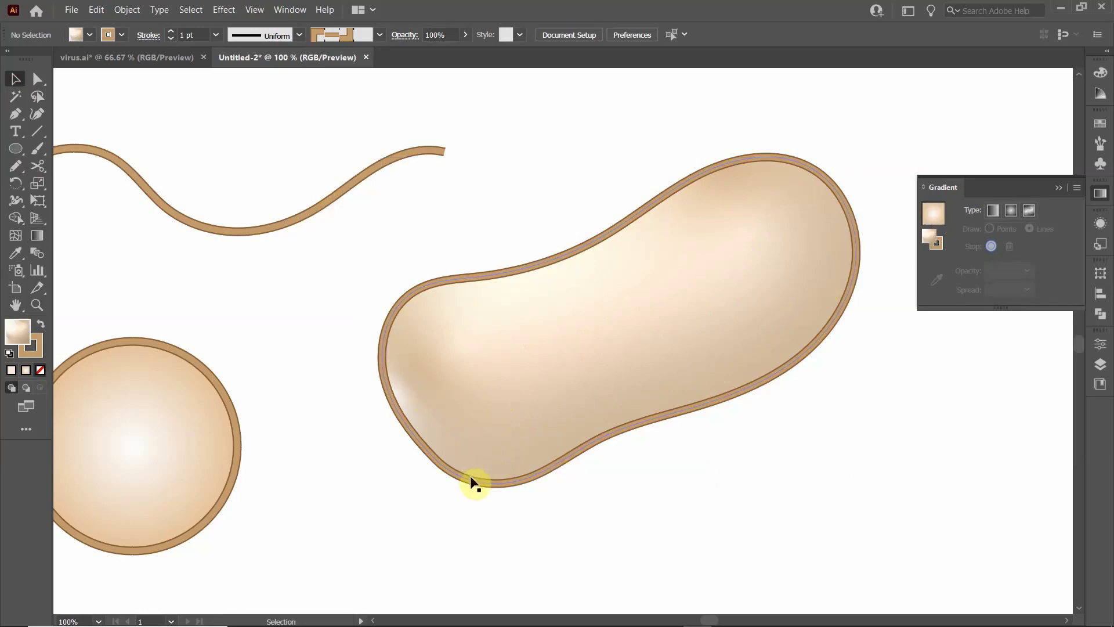
click(445, 369)
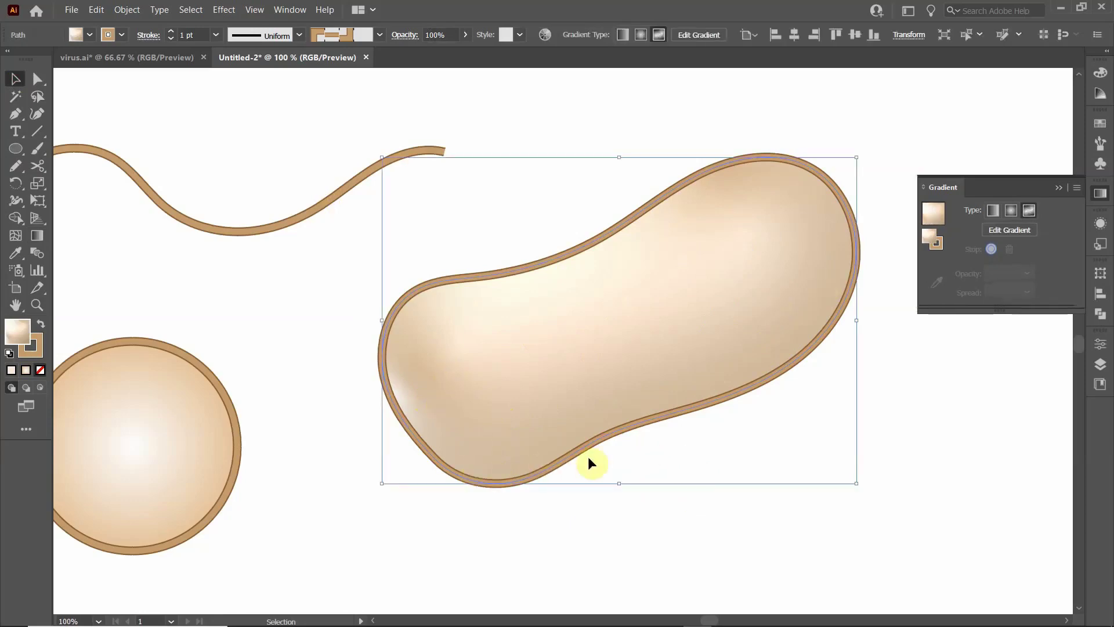